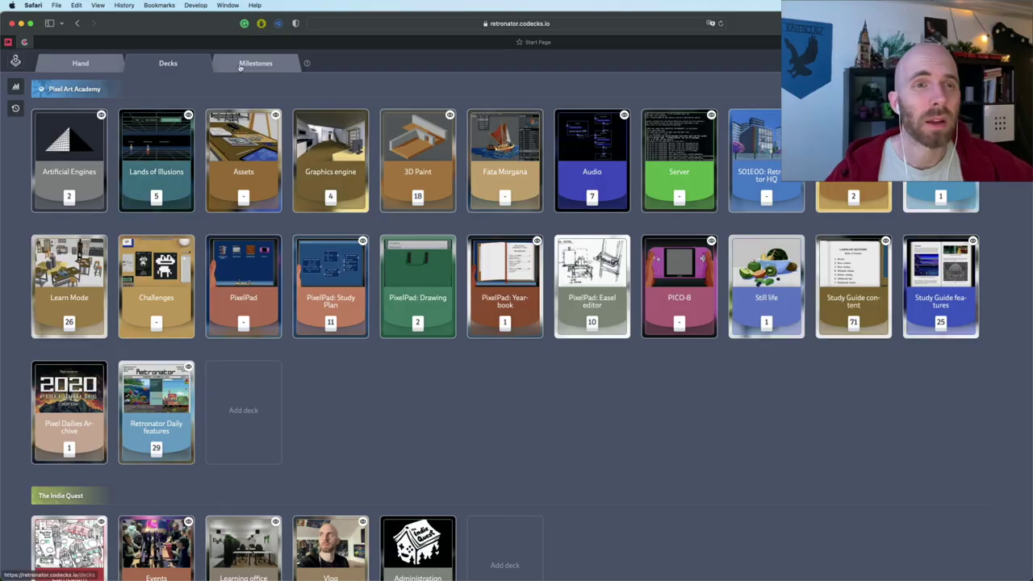
Show the Milestones timeline with the Learn Mode demo milestone's High, Medium and Low priority cards.
{"action": "left_click", "coordinate": [257, 65]}
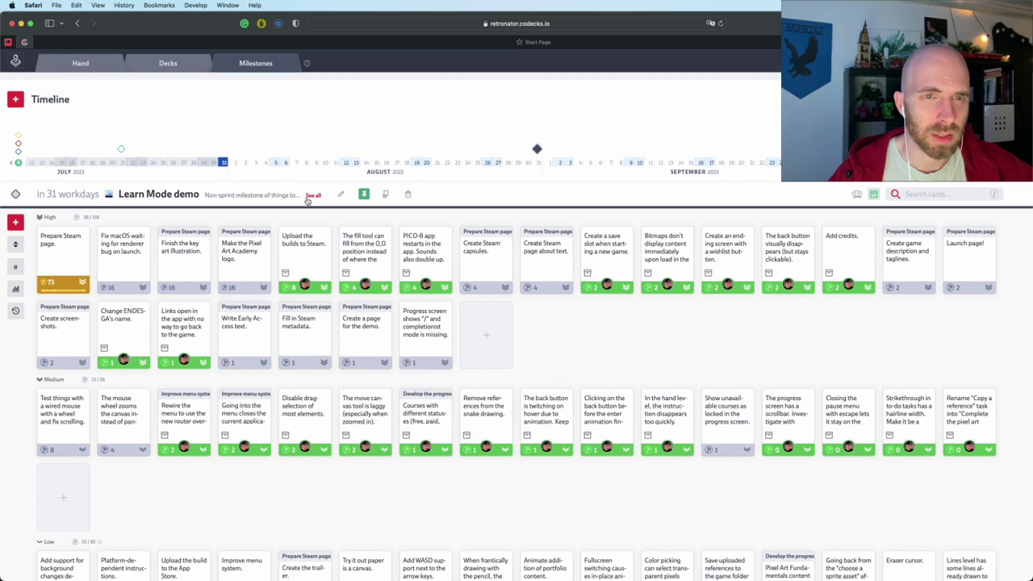
{"action": "left_click", "coordinate": [311, 196]}
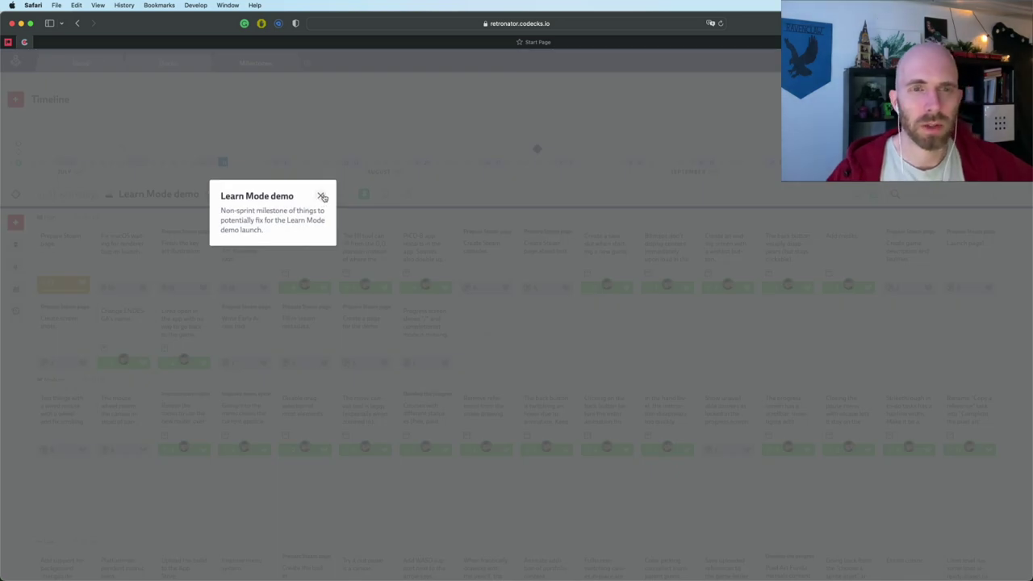
{"action": "left_click", "coordinate": [320, 196]}
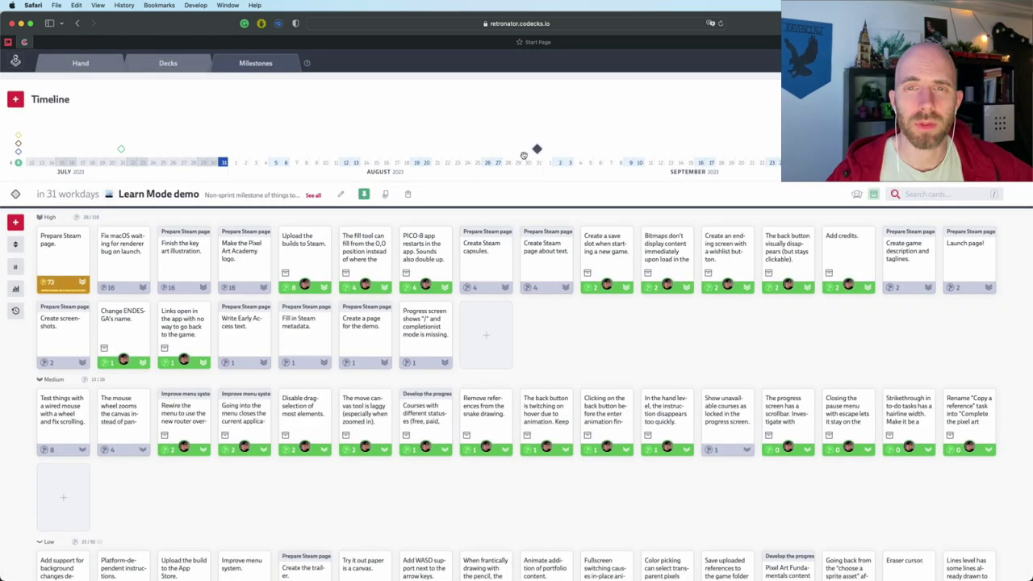
{"action": "mouse_move", "coordinate": [537, 152]}
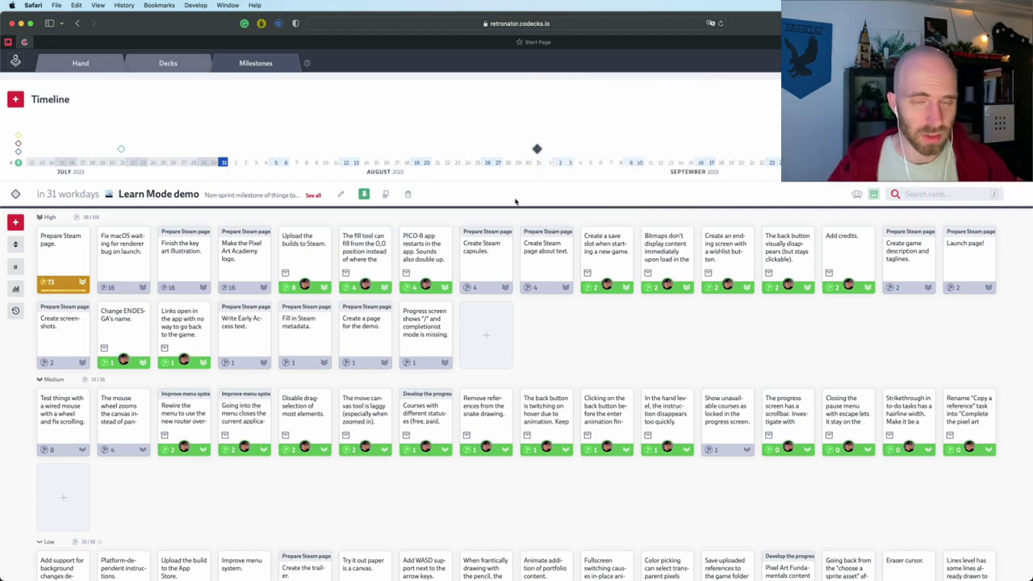
{"action": "scroll", "coordinate": [564, 329], "scroll_direction": "down", "scroll_amount": 4}
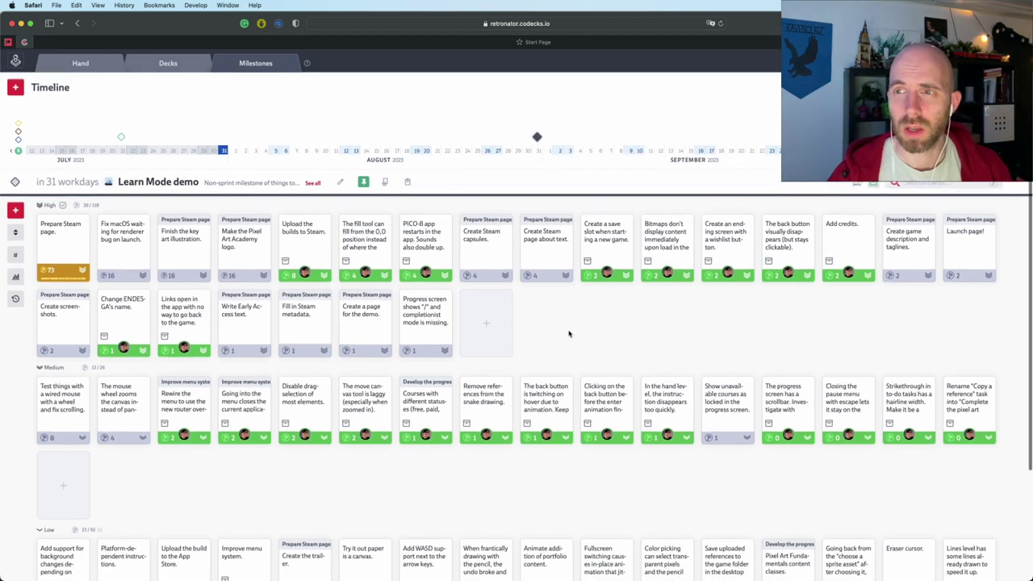
{"action": "scroll", "coordinate": [568, 334], "scroll_direction": "up", "scroll_amount": 4}
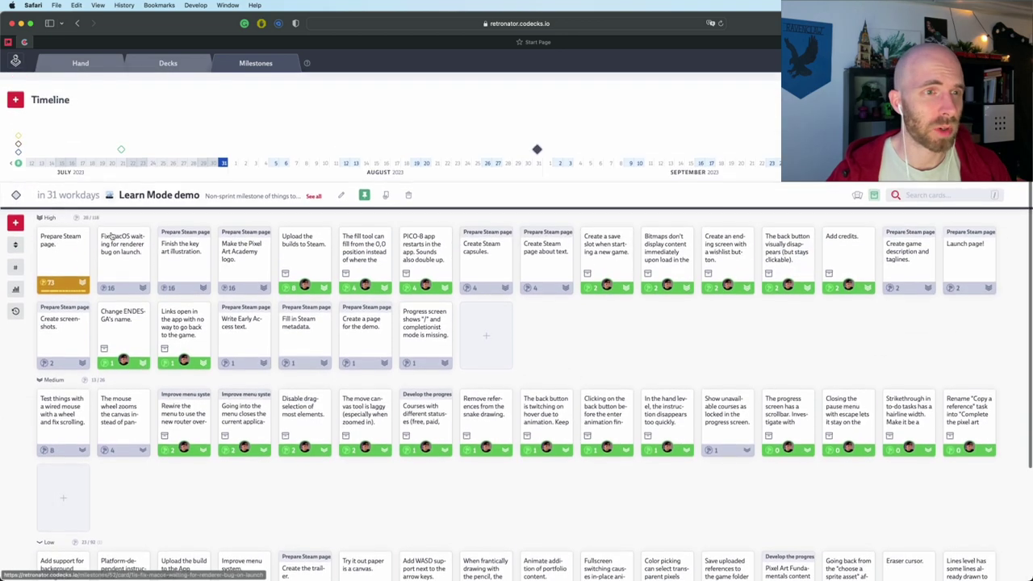
{"action": "scroll", "coordinate": [267, 361], "scroll_direction": "down", "scroll_amount": 4}
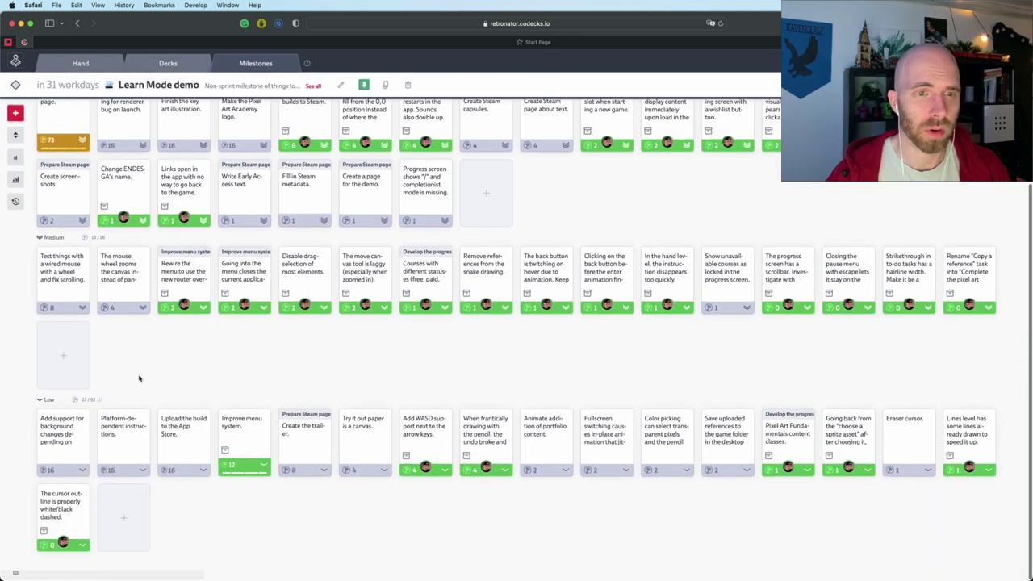
{"action": "scroll", "coordinate": [384, 317], "scroll_direction": "up", "scroll_amount": 4}
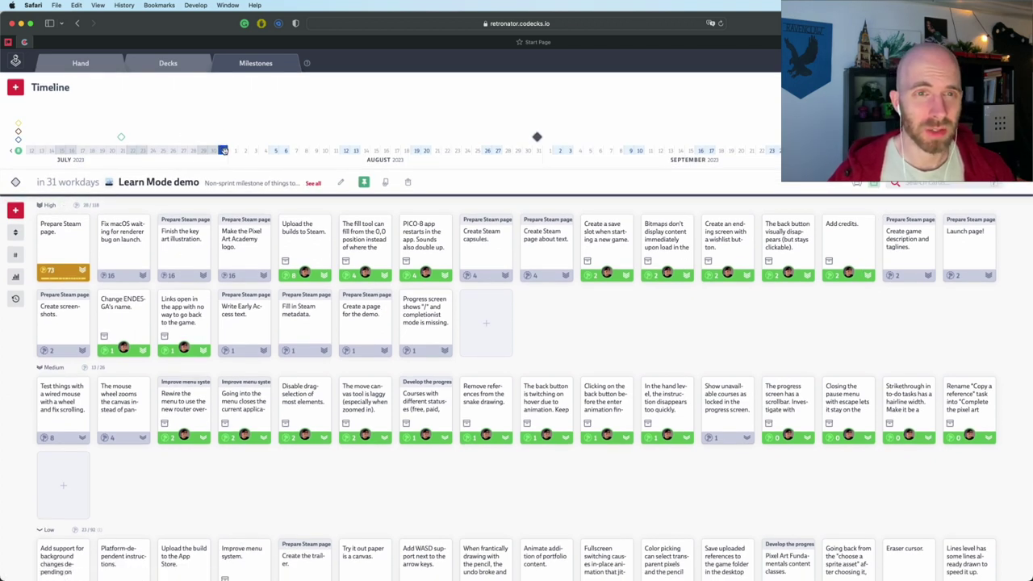
Shift the timeline to earlier July dates and begin a new milestone on a calendar day.
{"action": "left_click_drag", "start_coordinate": [293, 144], "coordinate": [347, 144]}
{"action": "left_click", "coordinate": [16, 87]}
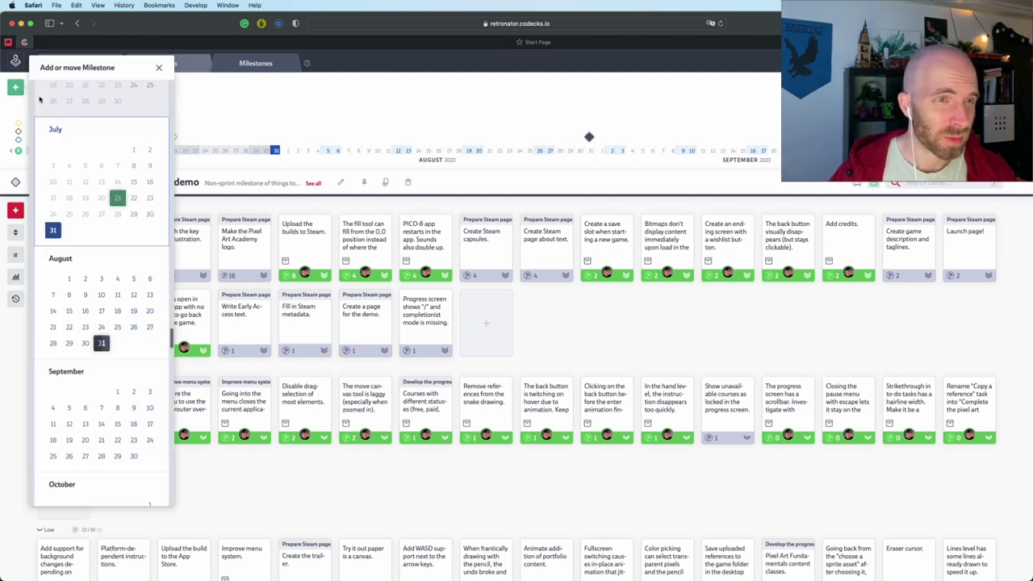
{"action": "left_click", "coordinate": [101, 281]}
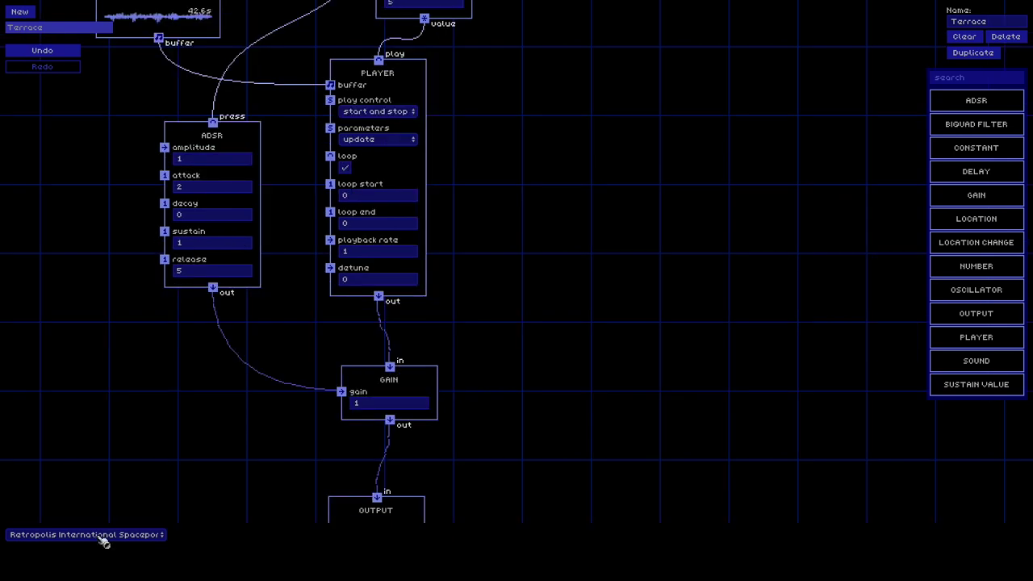
Switch the location to Airport terminal concourse and disconnect the gain from the output.
{"action": "left_click", "coordinate": [104, 536]}
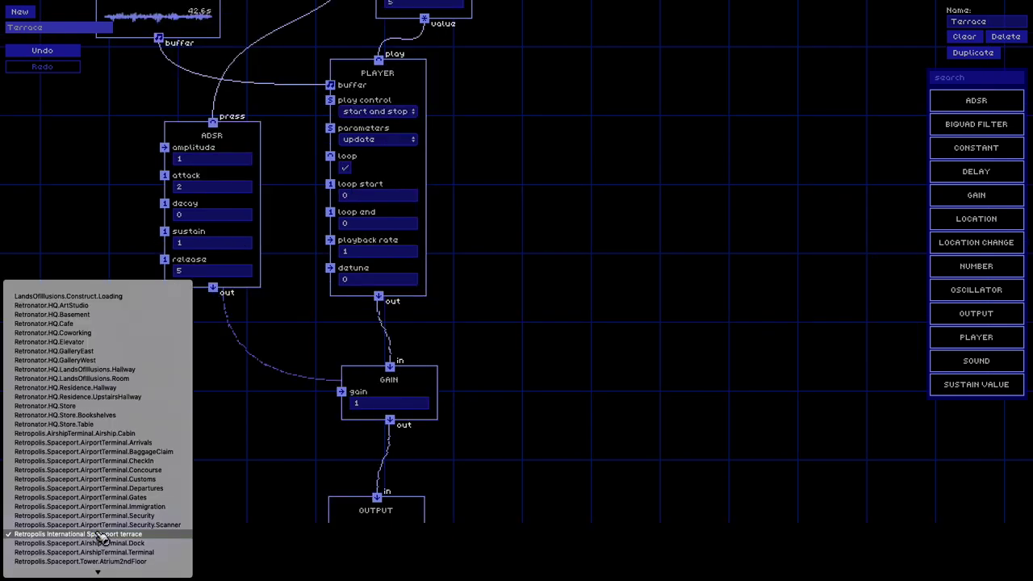
{"action": "left_click", "coordinate": [113, 545]}
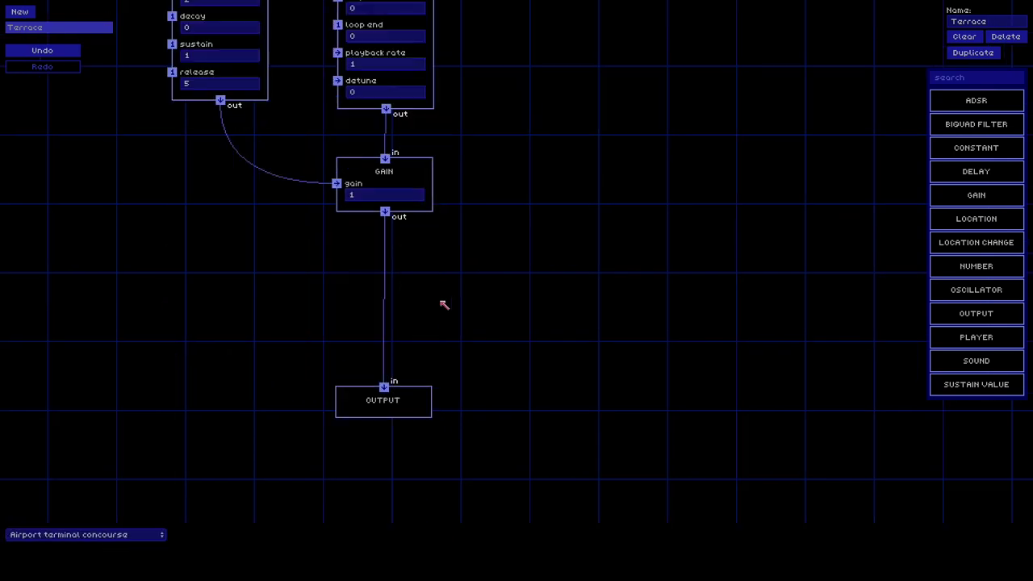
{"action": "left_click_drag", "start_coordinate": [385, 388], "coordinate": [401, 334]}
Add a Biquad Filter node above the output, with the output node placed below it.
{"action": "left_click_drag", "start_coordinate": [977, 124], "coordinate": [351, 263]}
{"action": "left_click_drag", "start_coordinate": [418, 406], "coordinate": [438, 493]}
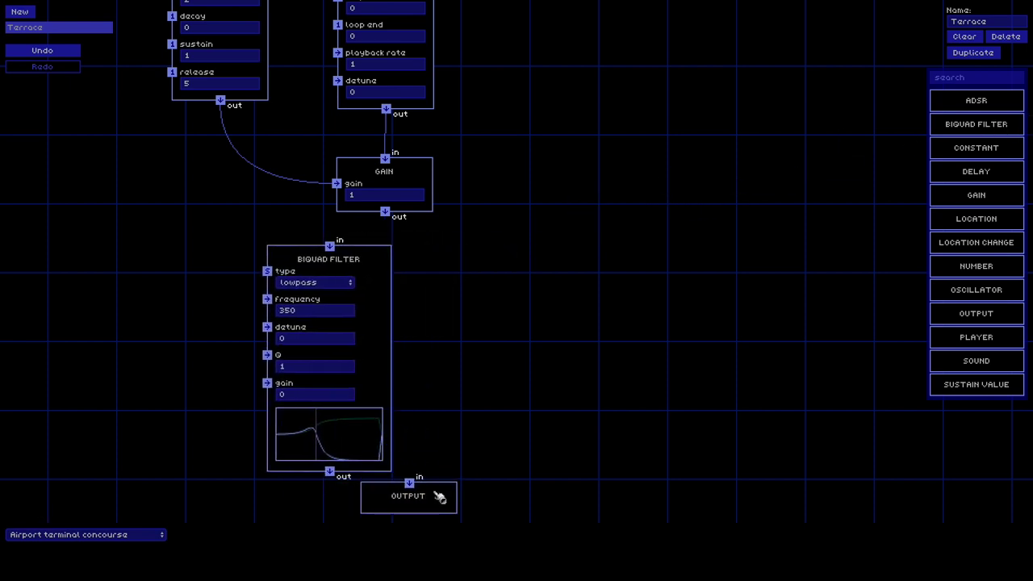
{"action": "left_click_drag", "start_coordinate": [470, 438], "coordinate": [458, 478]}
{"action": "left_click_drag", "start_coordinate": [422, 300], "coordinate": [484, 309]}
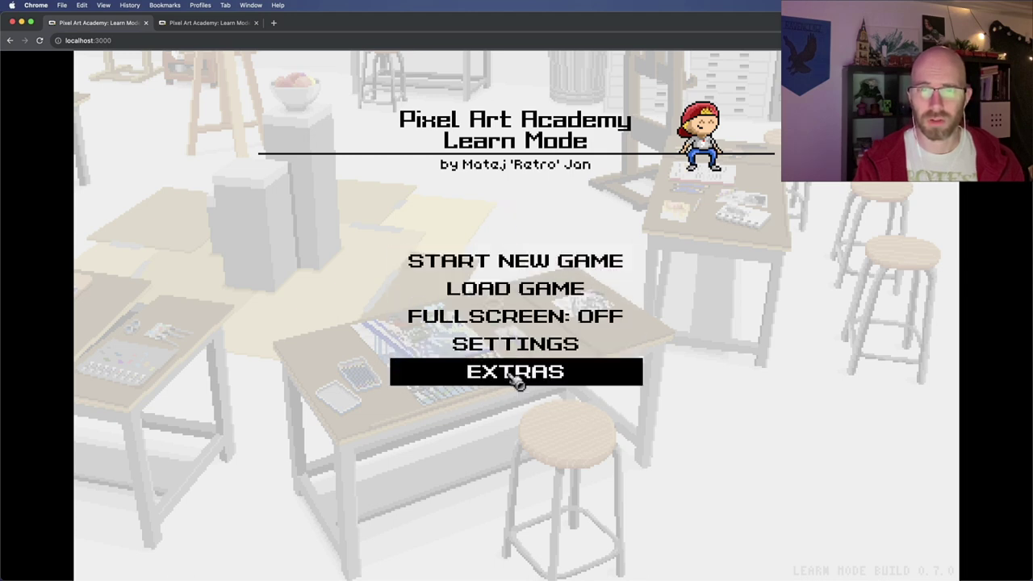
Turn the game's audio setting ON, return to the main menu, and go to the Audio Editor.
{"action": "left_click", "coordinate": [522, 361]}
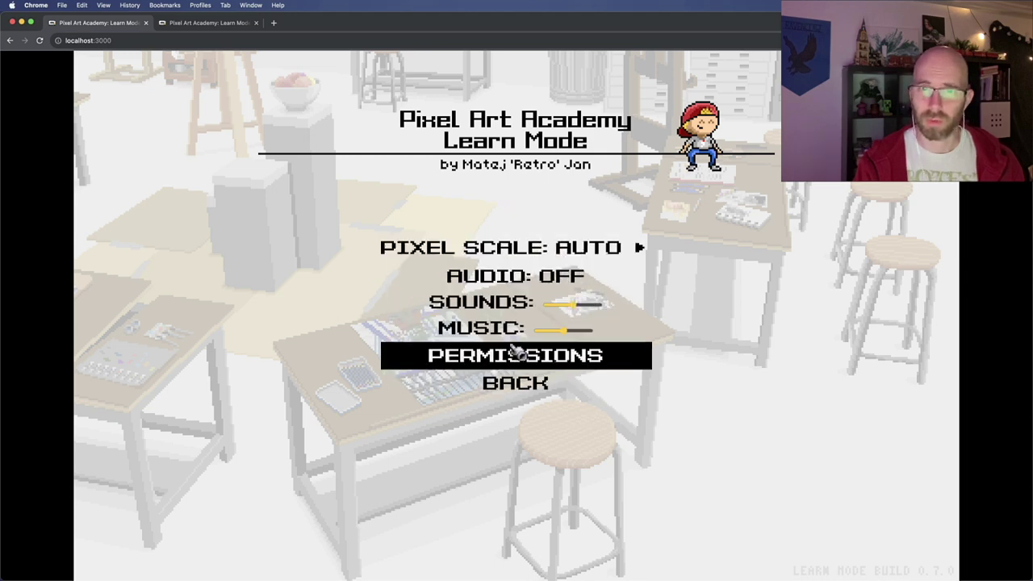
{"action": "left_click", "coordinate": [521, 278]}
{"action": "left_click", "coordinate": [516, 277]}
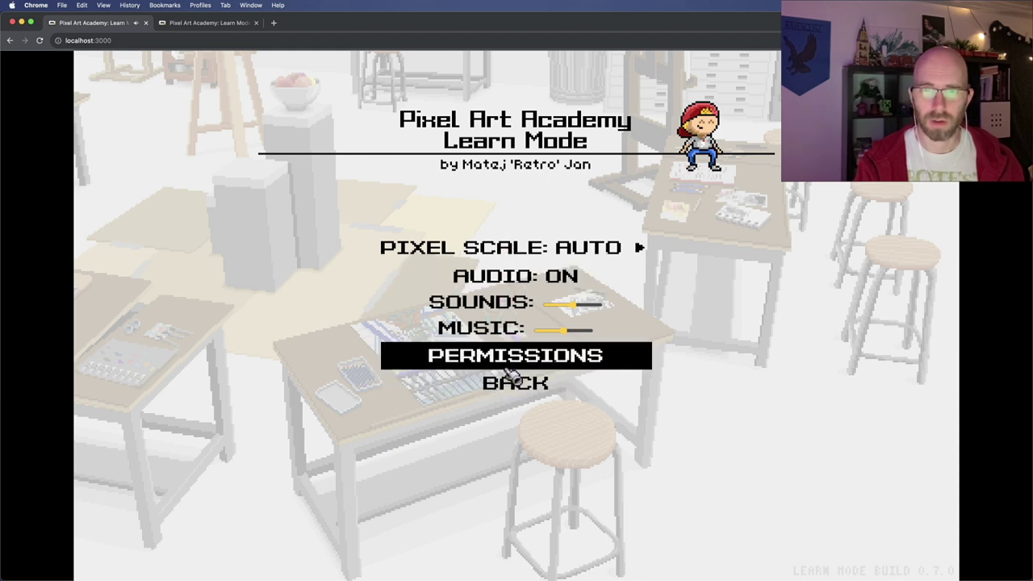
{"action": "left_click", "coordinate": [514, 400]}
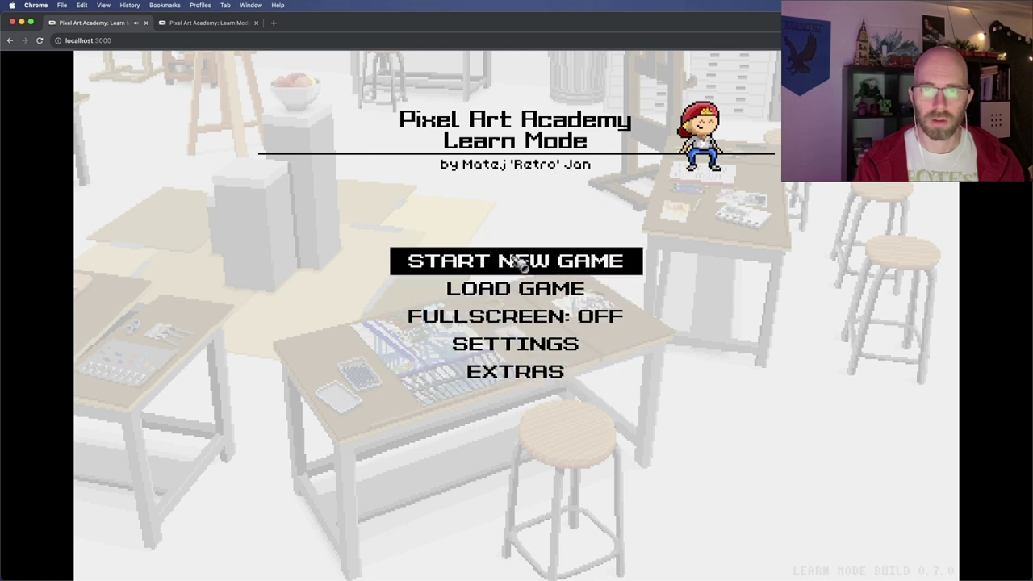
{"action": "left_click", "coordinate": [212, 24]}
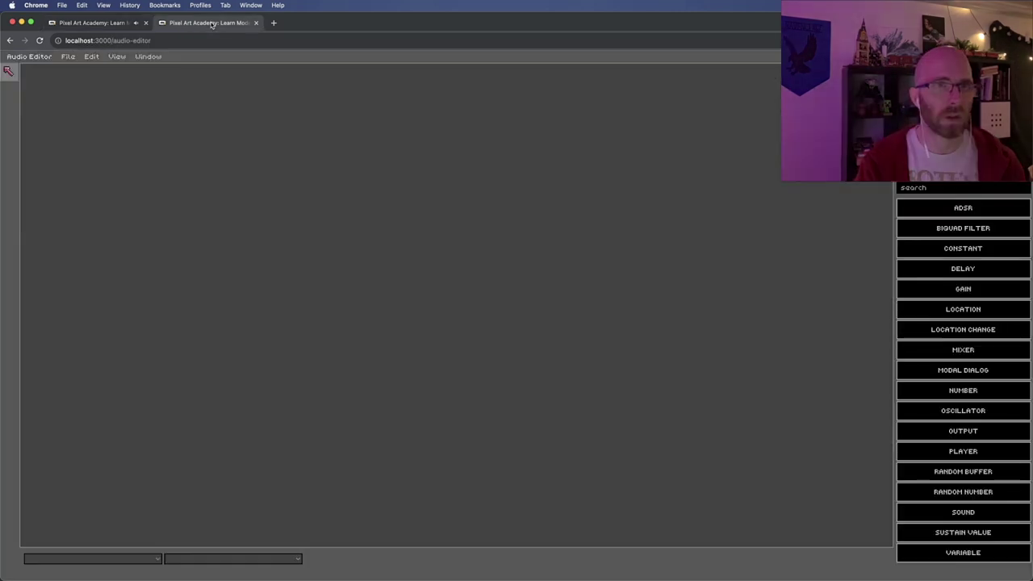
Open the items sound graph from landsofillusions > components > menu.
{"action": "left_click", "coordinate": [69, 58]}
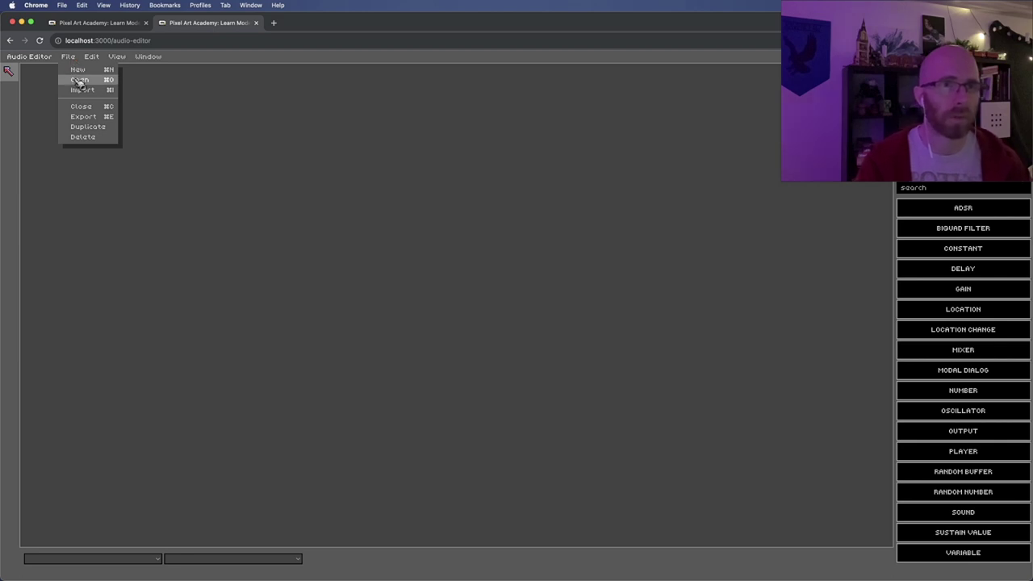
{"action": "left_click", "coordinate": [79, 80]}
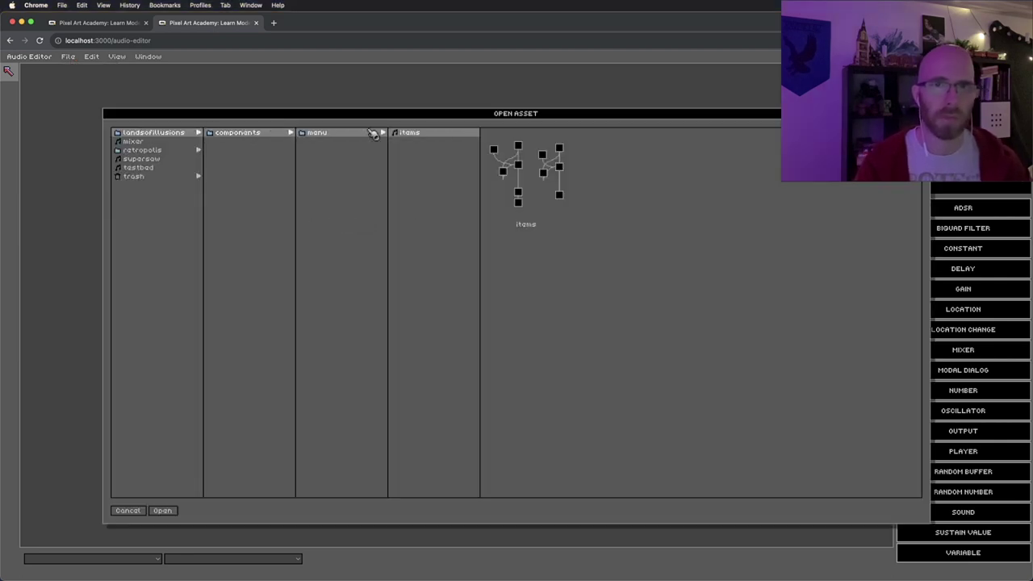
{"action": "left_click", "coordinate": [163, 512]}
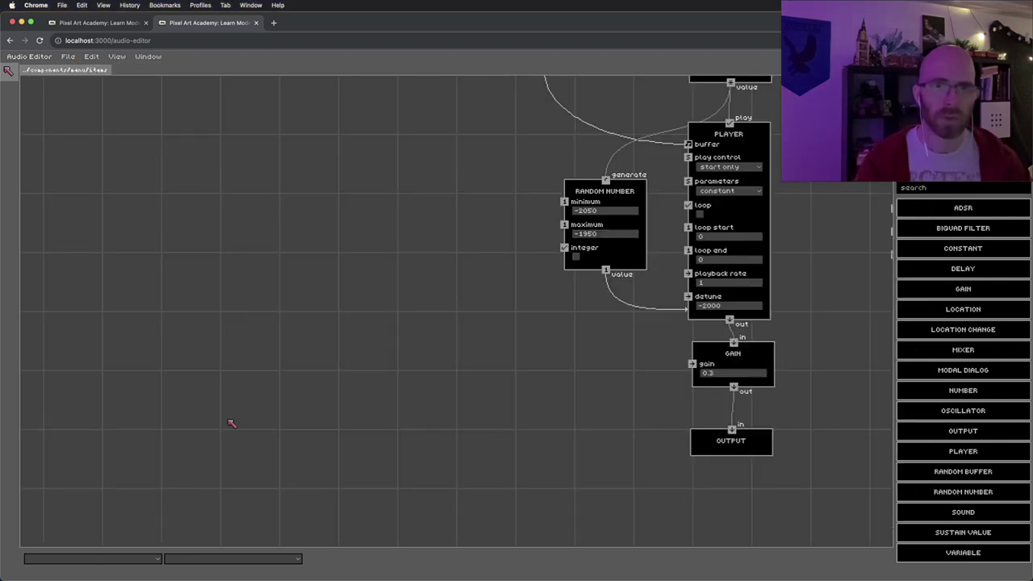
Pan around the menu items graph, nudging the SOUND node and checking the hover variable's namespaces.
{"action": "scroll", "coordinate": [354, 288], "scroll_direction": "up", "scroll_amount": 10}
{"action": "scroll", "coordinate": [359, 289], "scroll_direction": "right", "scroll_amount": 7}
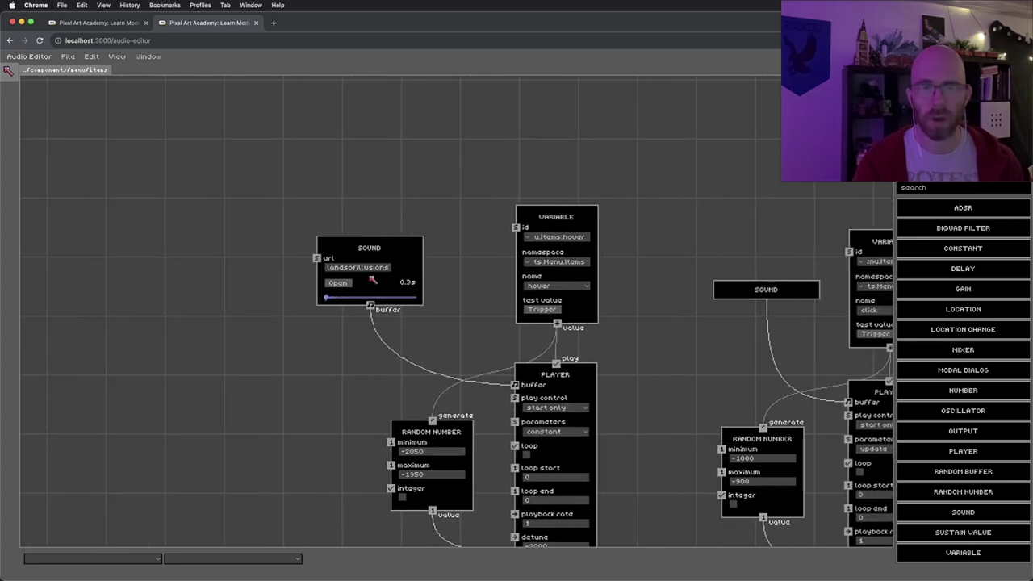
{"action": "scroll", "coordinate": [359, 291], "scroll_direction": "down", "scroll_amount": 3}
{"action": "scroll", "coordinate": [359, 291], "scroll_direction": "right", "scroll_amount": 5}
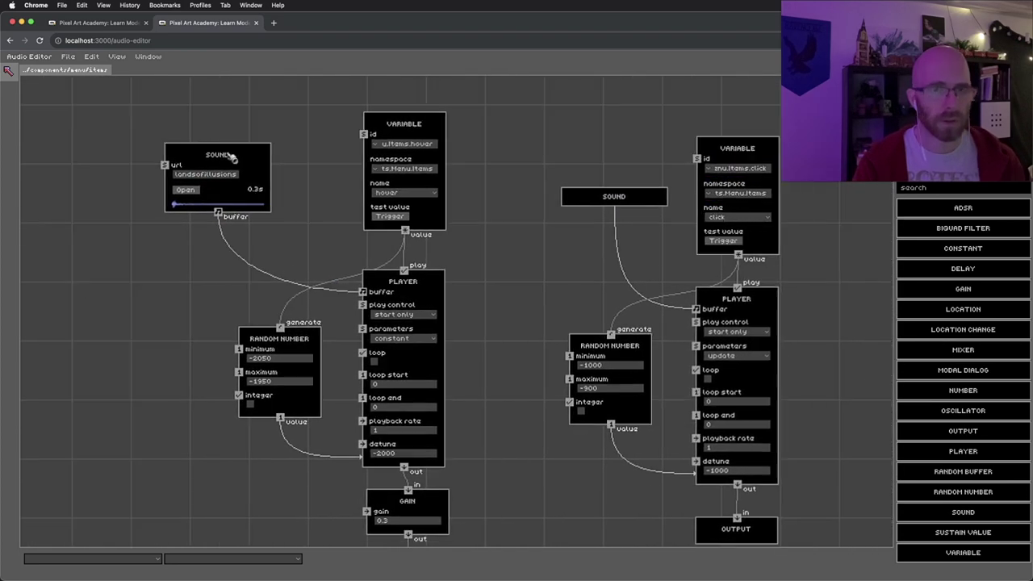
{"action": "left_click_drag", "start_coordinate": [252, 167], "coordinate": [244, 157]}
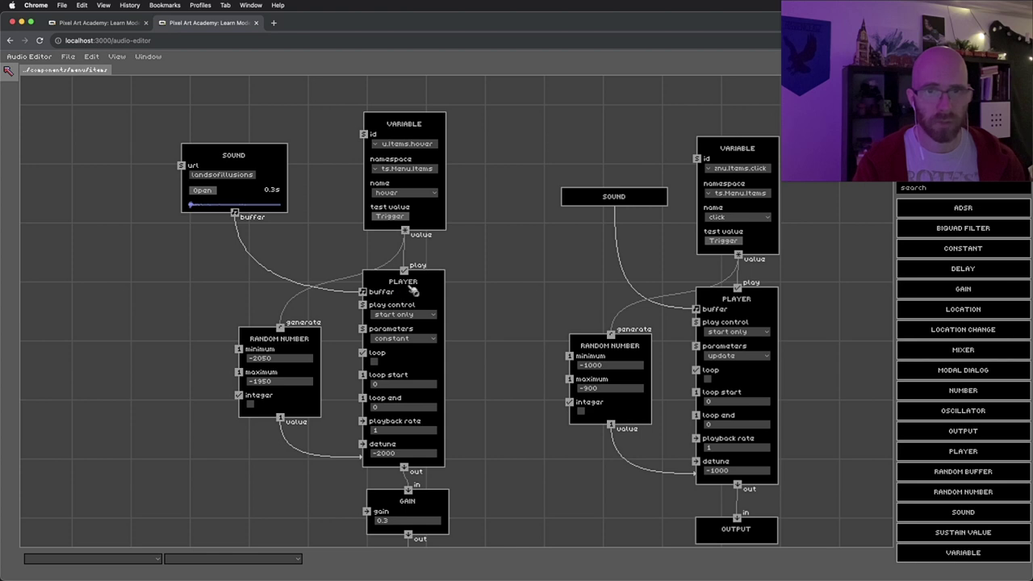
{"action": "scroll", "coordinate": [395, 287], "scroll_direction": "down", "scroll_amount": 3}
{"action": "scroll", "coordinate": [390, 137], "scroll_direction": "up", "scroll_amount": 2}
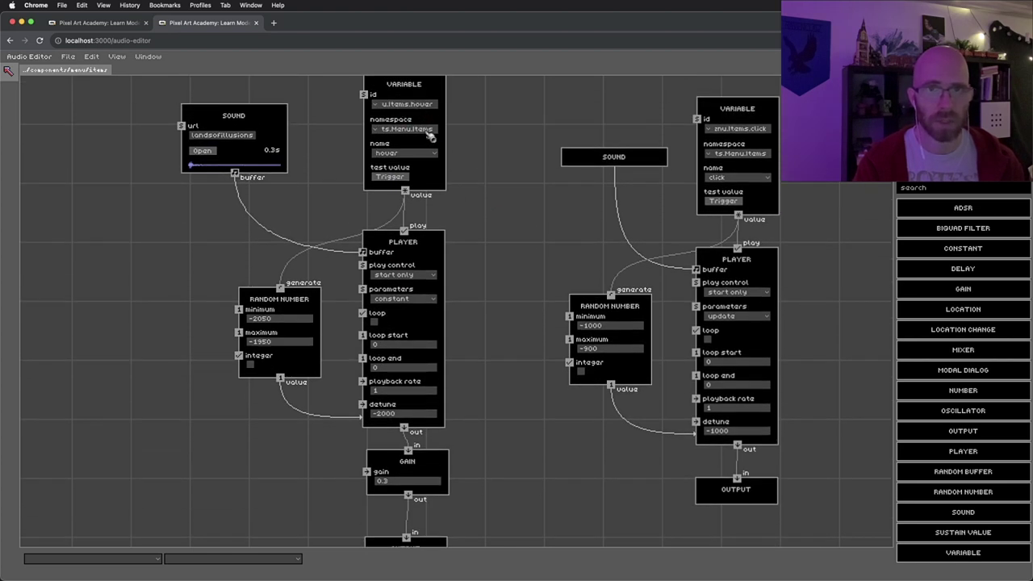
{"action": "left_click", "coordinate": [431, 133]}
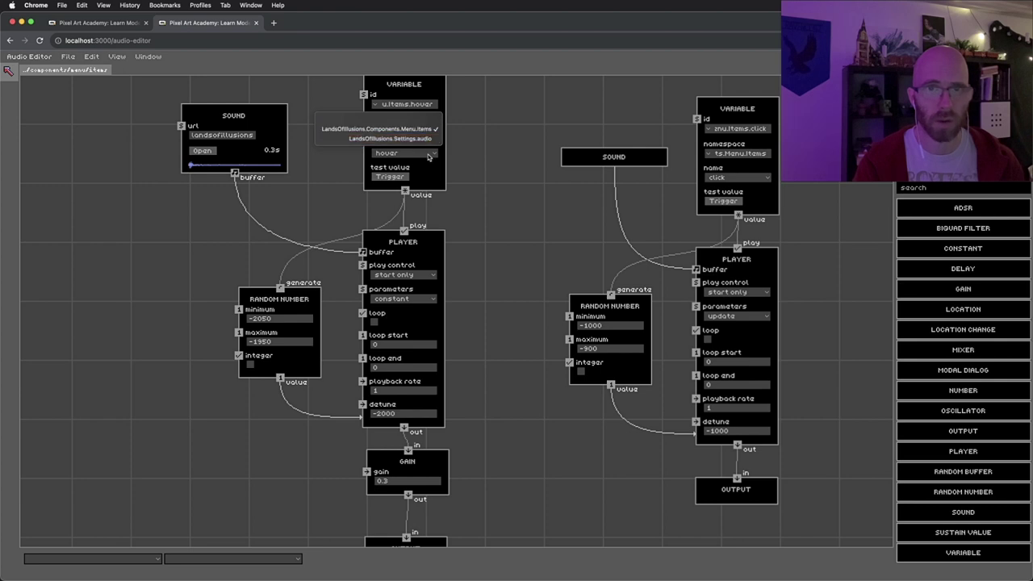
{"action": "left_click", "coordinate": [432, 158]}
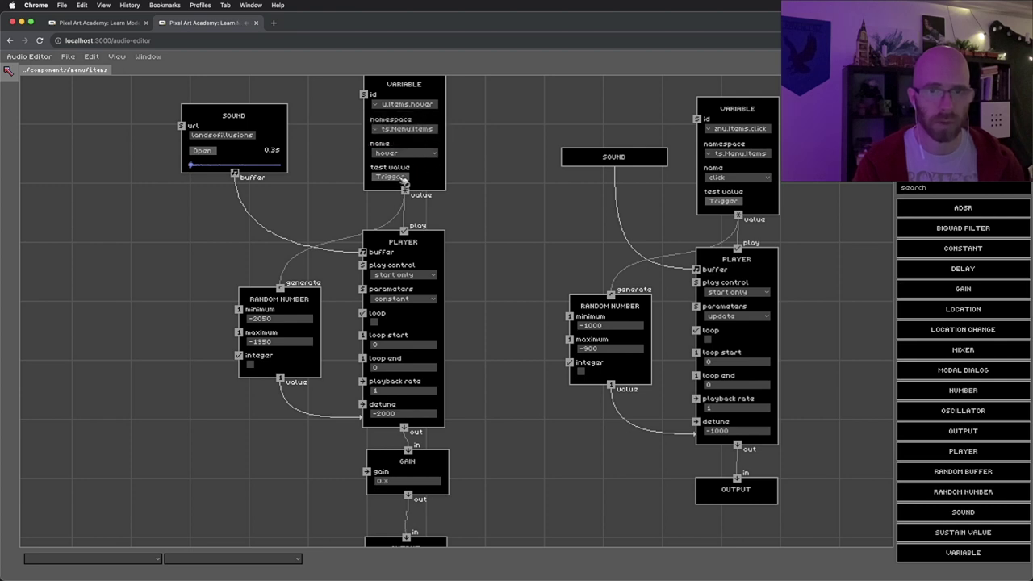
{"action": "scroll", "coordinate": [457, 218], "scroll_direction": "down", "scroll_amount": 2}
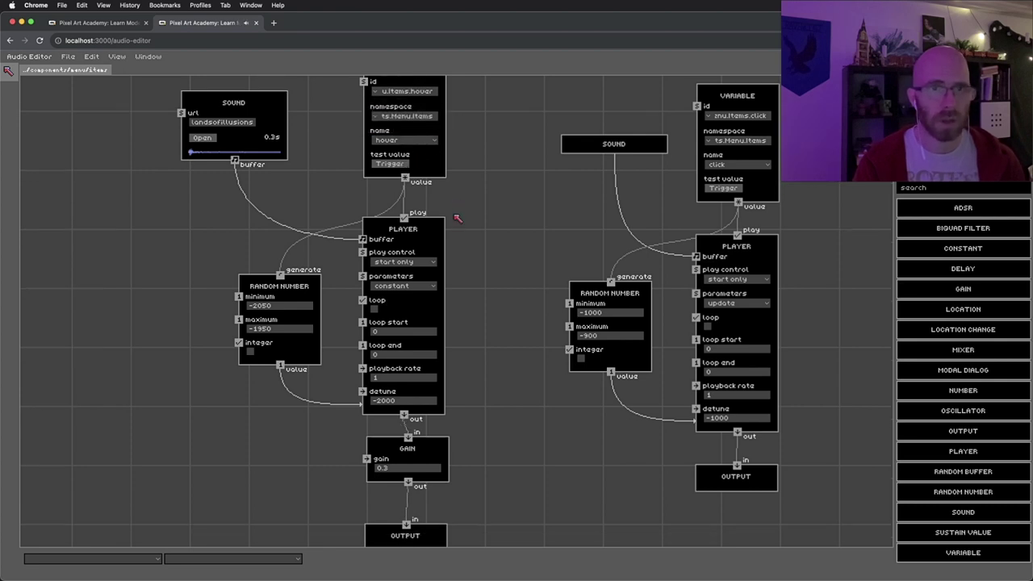
{"action": "scroll", "coordinate": [459, 233], "scroll_direction": "down", "scroll_amount": 4}
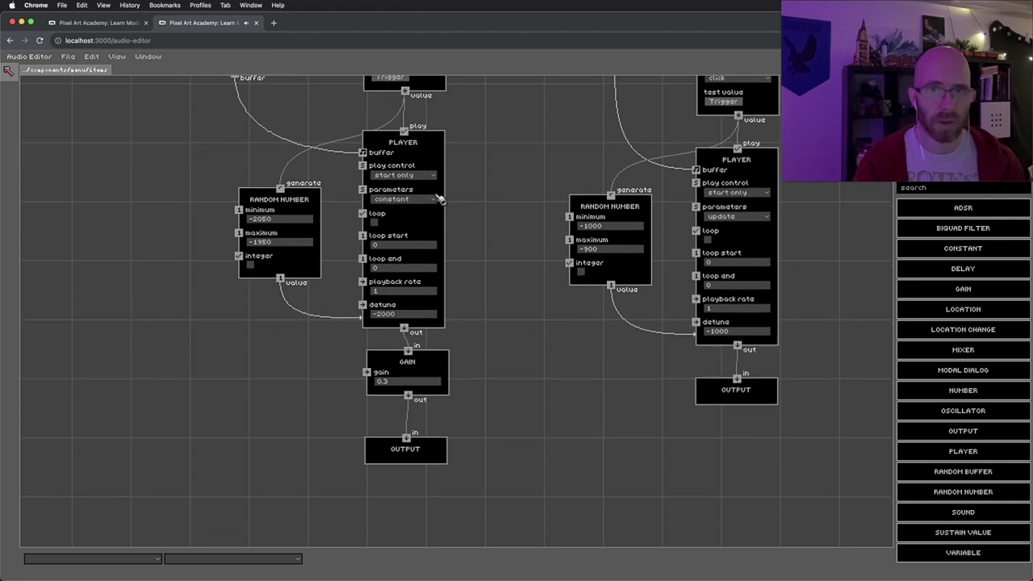
{"action": "scroll", "coordinate": [456, 230], "scroll_direction": "up", "scroll_amount": 5}
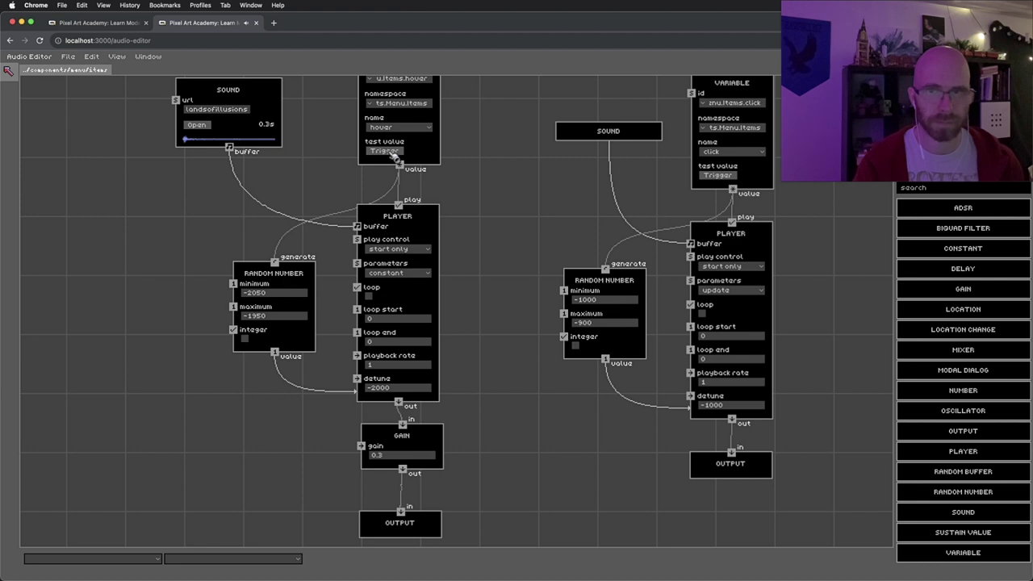
{"action": "scroll", "coordinate": [775, 194], "scroll_direction": "up", "scroll_amount": 2}
{"action": "scroll", "coordinate": [734, 209], "scroll_direction": "right", "scroll_amount": 3}
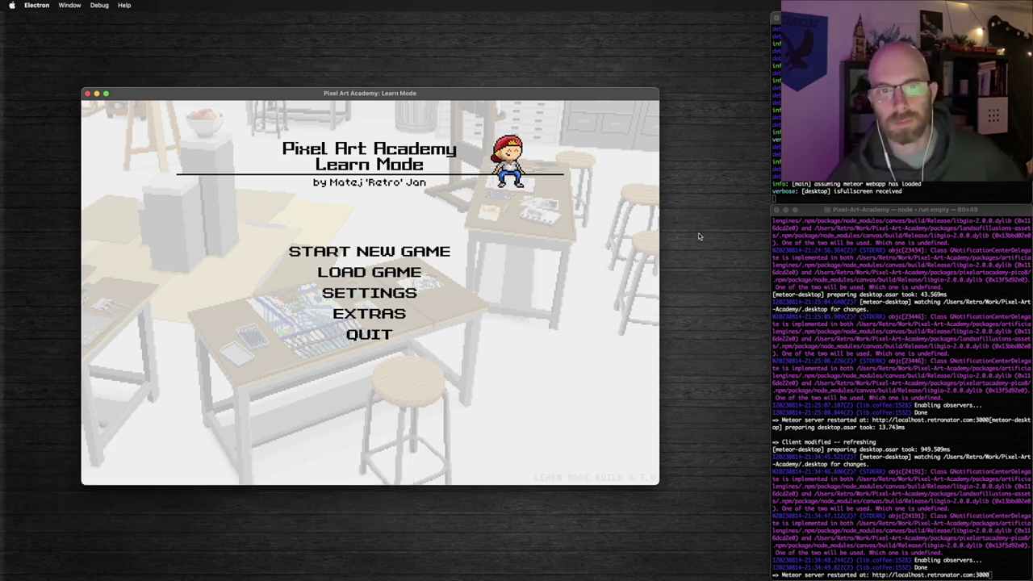
Open and close Settings twice, then start a new game.
{"action": "left_click", "coordinate": [408, 297]}
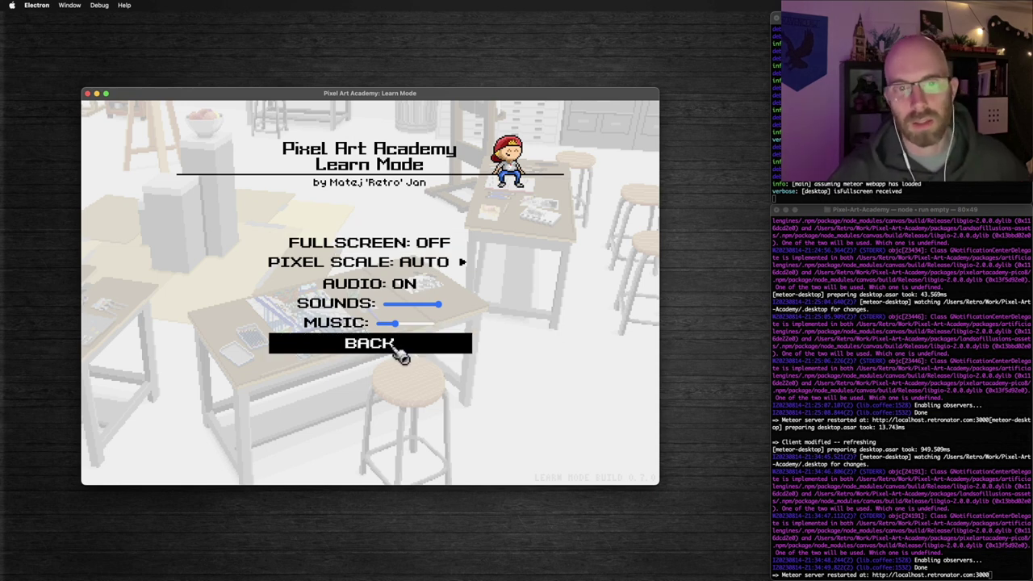
{"action": "left_click", "coordinate": [401, 355]}
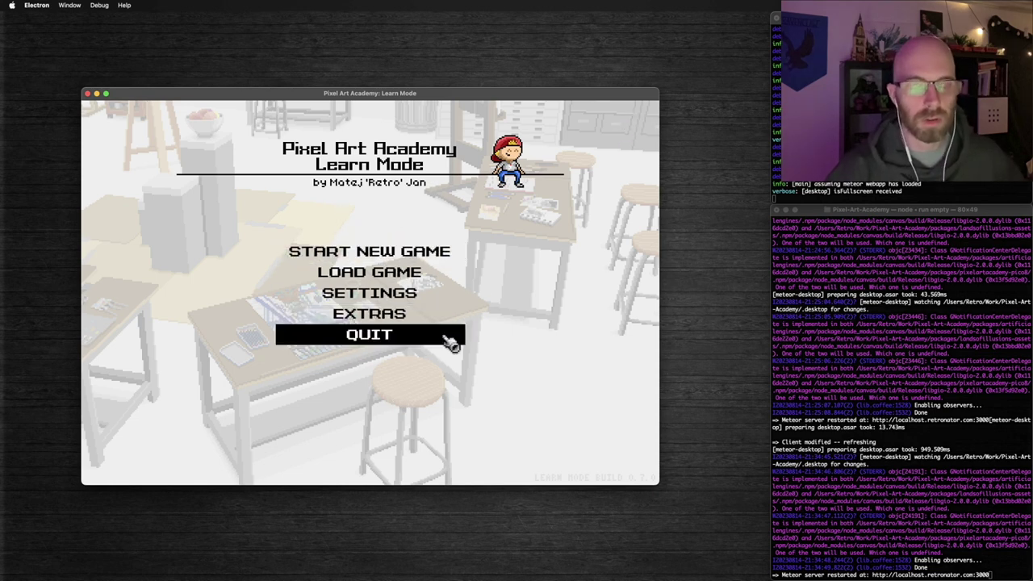
{"action": "left_click", "coordinate": [427, 301]}
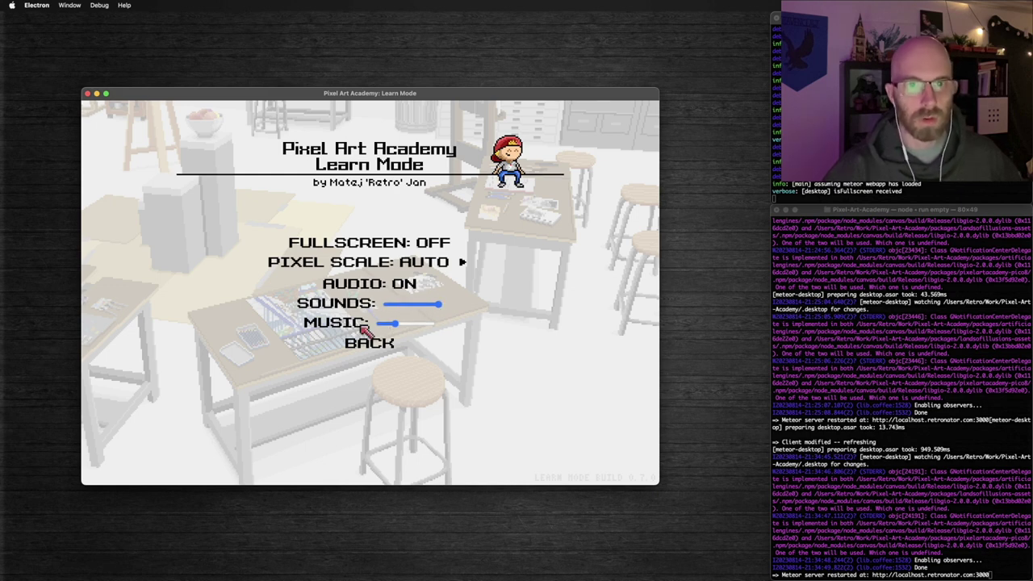
{"action": "left_click", "coordinate": [390, 350]}
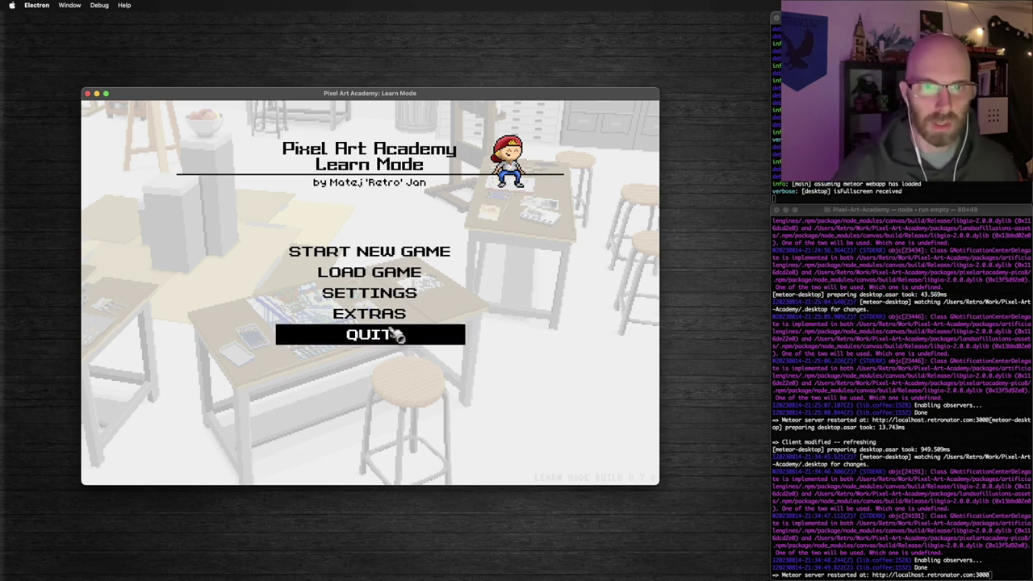
{"action": "left_click", "coordinate": [421, 255]}
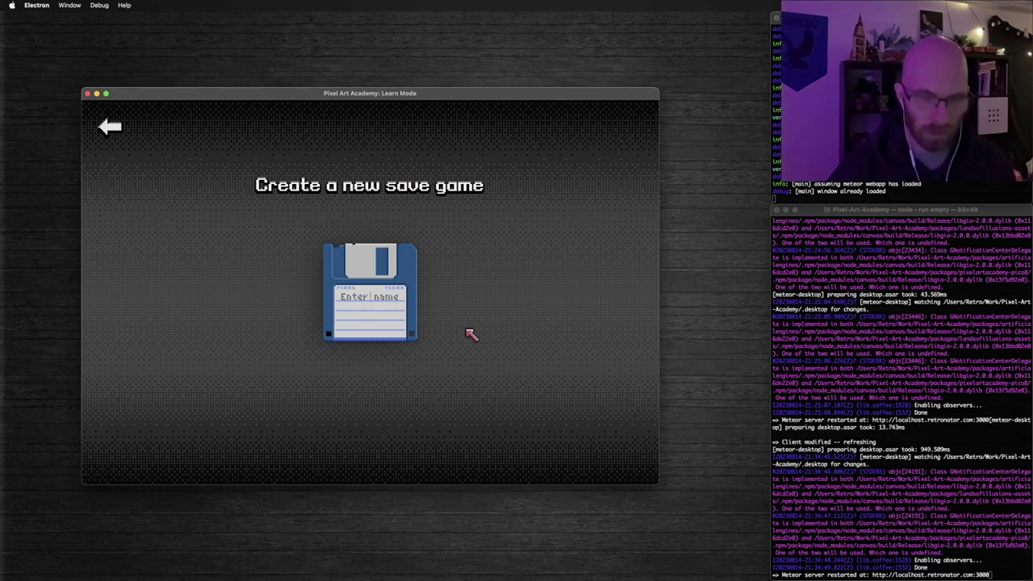
Name the save disk 'Hello devlog!', save it, and accept the auto-saving notice.
{"action": "type", "text": "Hello devlog!"}
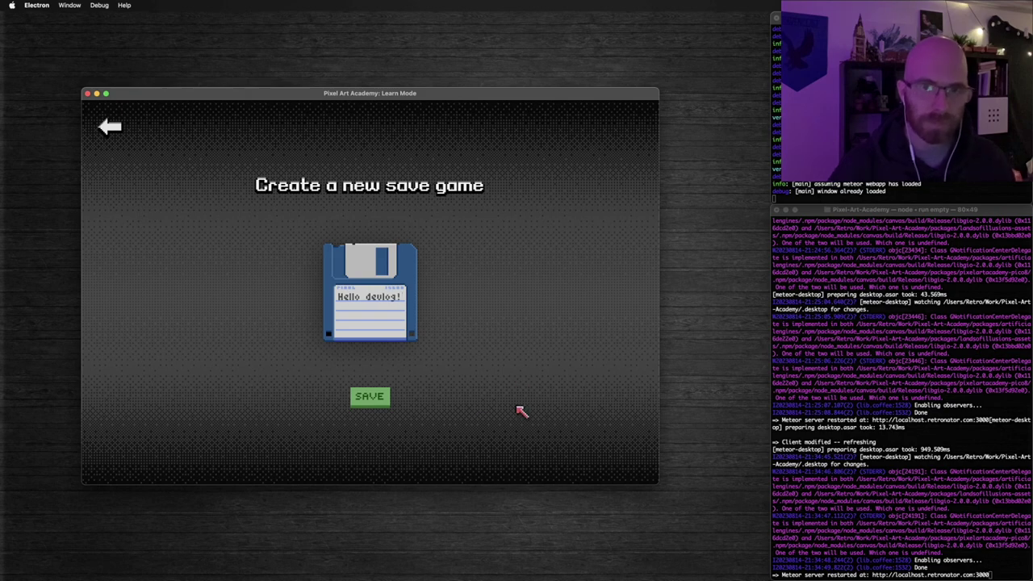
{"action": "left_click", "coordinate": [385, 404]}
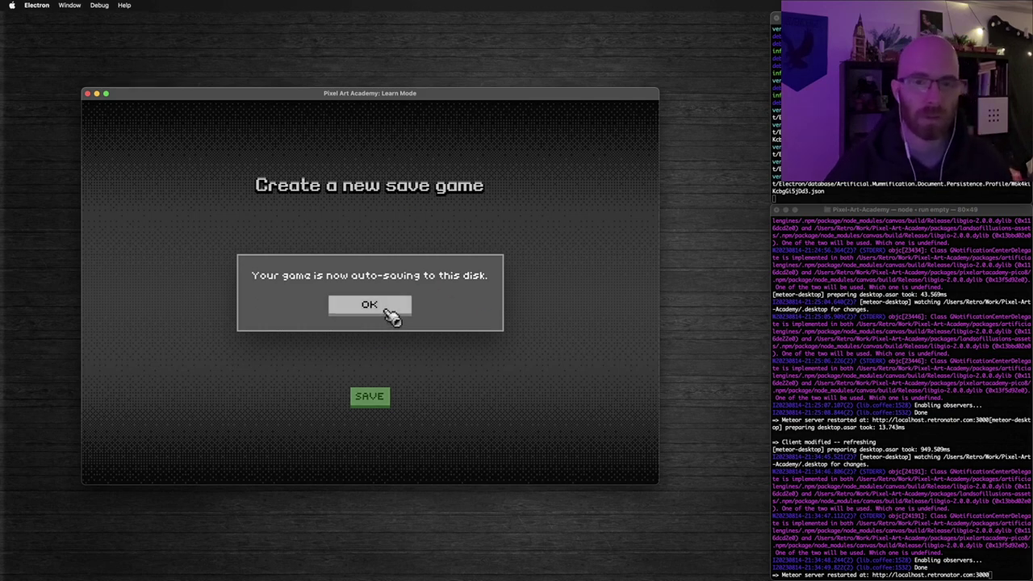
{"action": "left_click", "coordinate": [369, 305]}
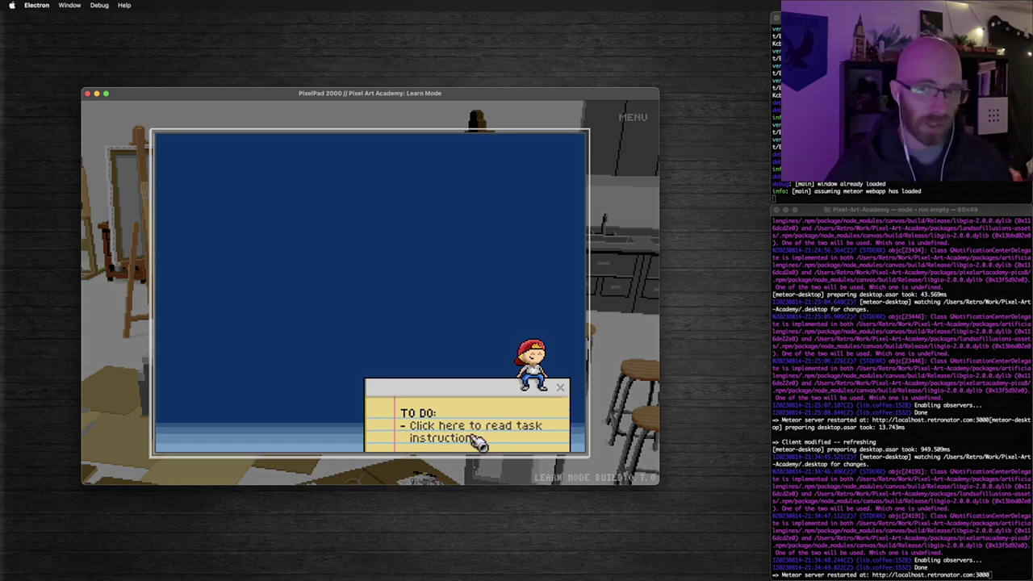
Read the task instructions, then collapse the to-do notepad.
{"action": "left_click", "coordinate": [477, 440]}
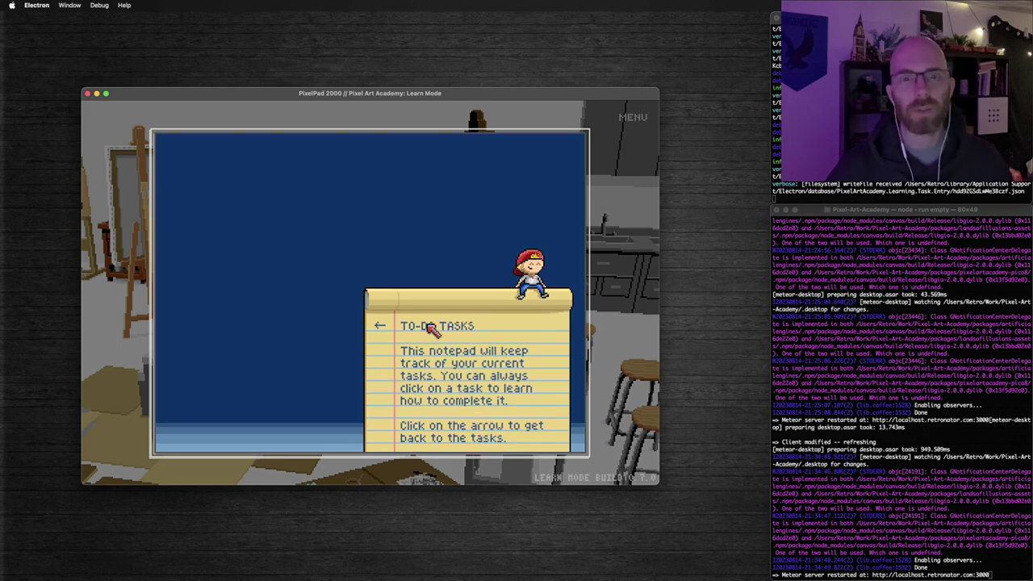
{"action": "left_click", "coordinate": [380, 331]}
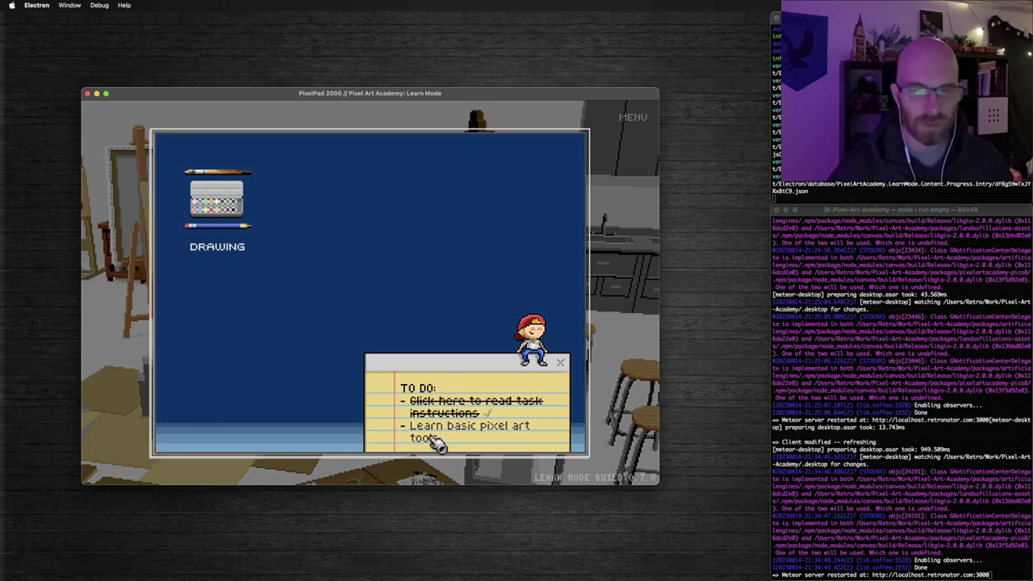
{"action": "left_click", "coordinate": [475, 365]}
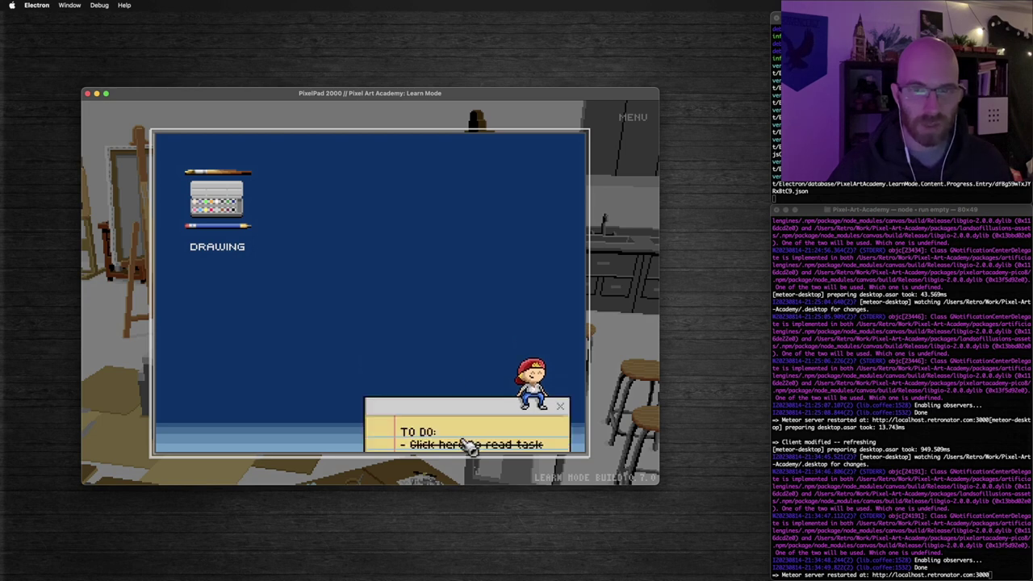
In the Drawing app's Tutorials folder, start the Pencil lesson and then leave it.
{"action": "left_click", "coordinate": [237, 201]}
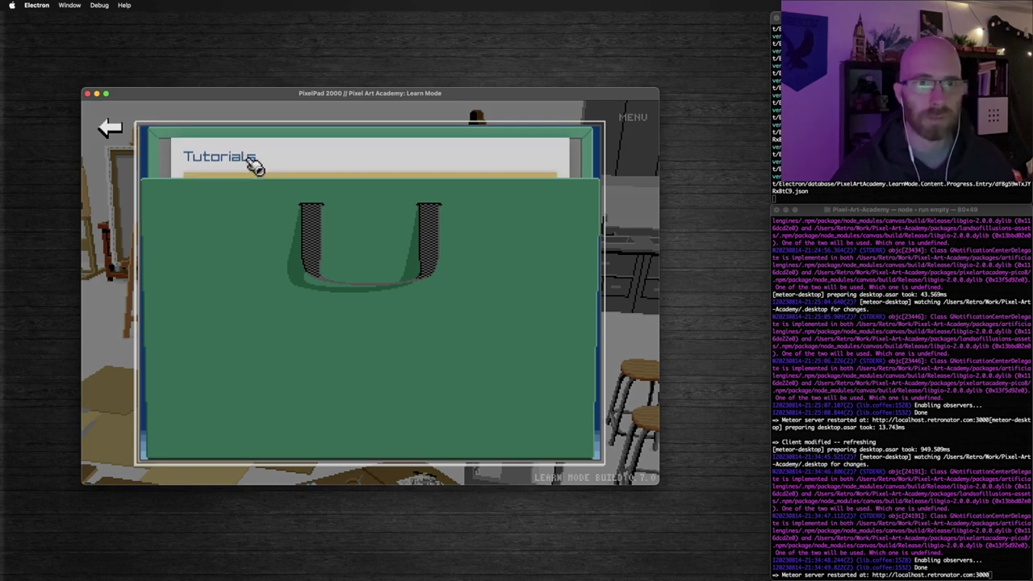
{"action": "left_click", "coordinate": [255, 208]}
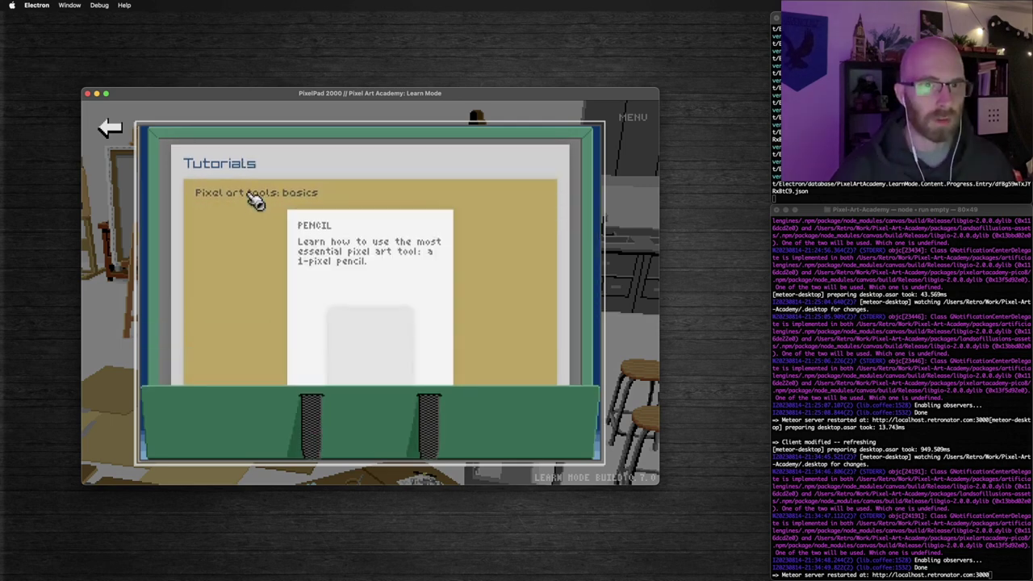
{"action": "left_click", "coordinate": [254, 170]}
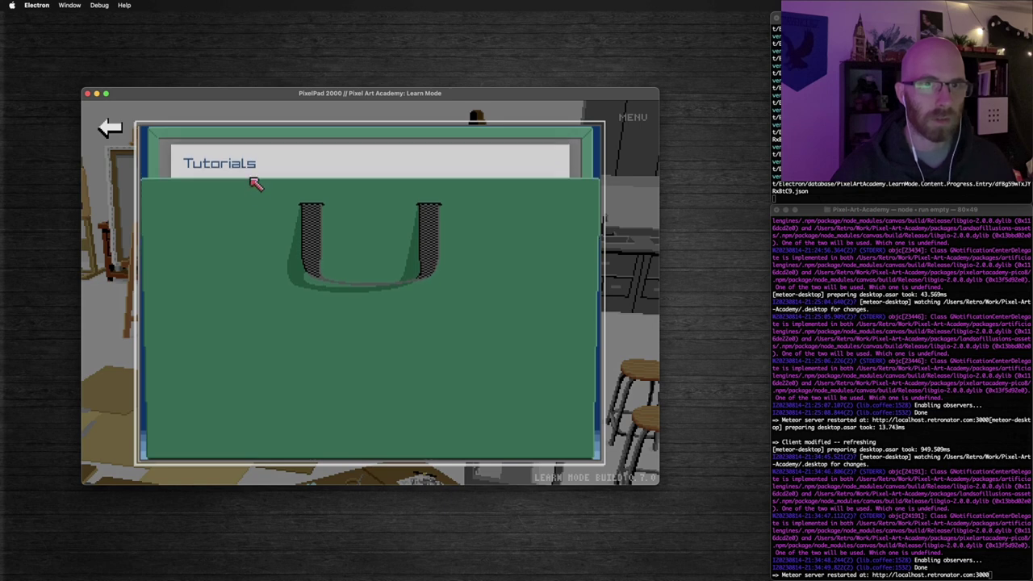
{"action": "left_click", "coordinate": [255, 184]}
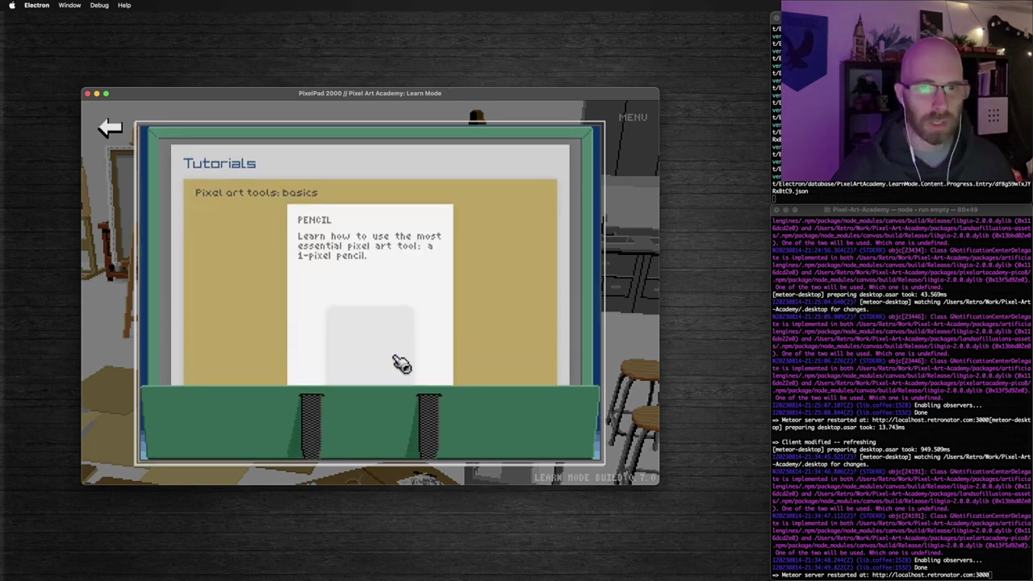
{"action": "left_click", "coordinate": [401, 364]}
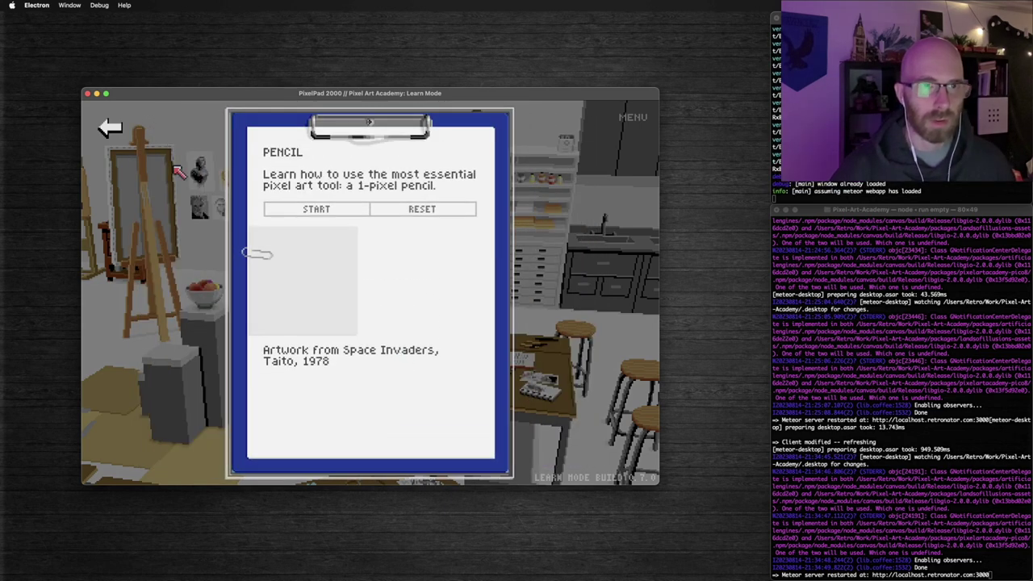
{"action": "left_click", "coordinate": [127, 139]}
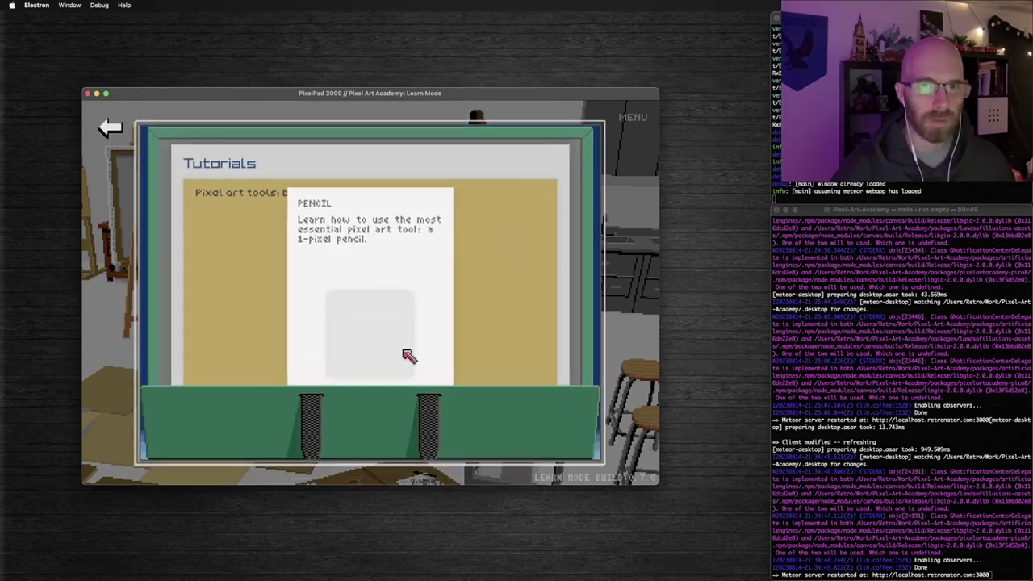
{"action": "left_click", "coordinate": [408, 355]}
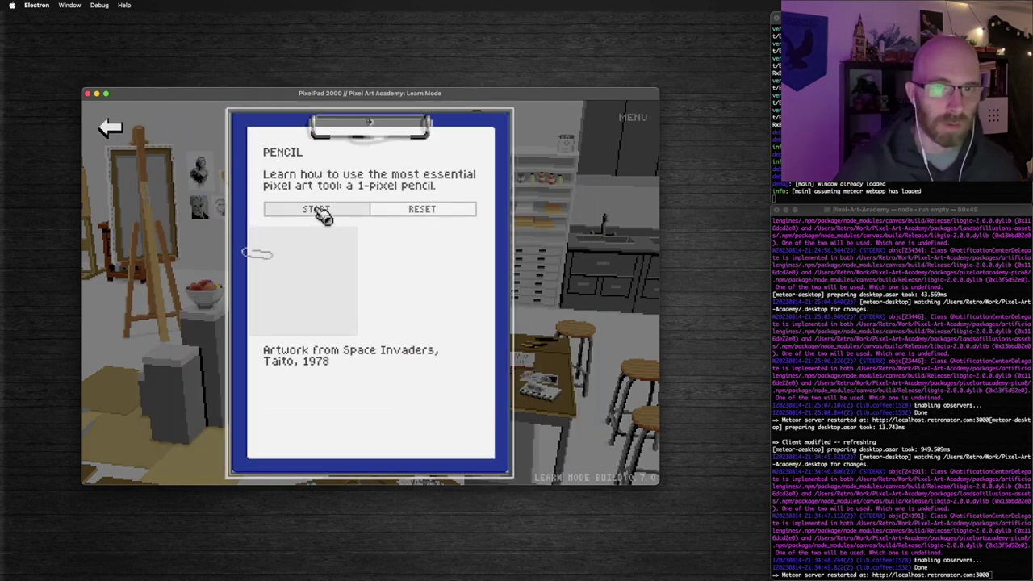
{"action": "left_click", "coordinate": [319, 211]}
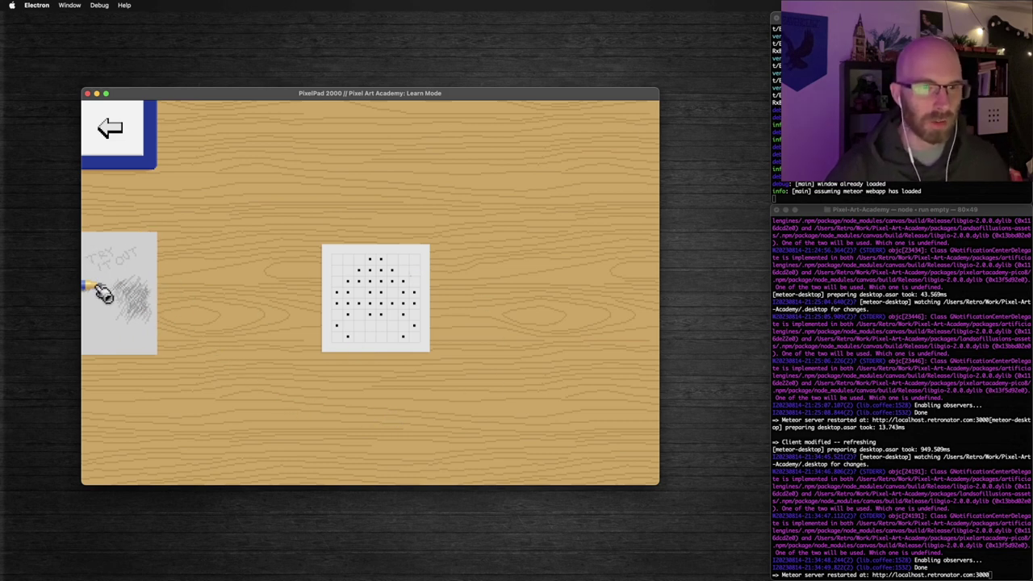
{"action": "key", "text": "Escape"}
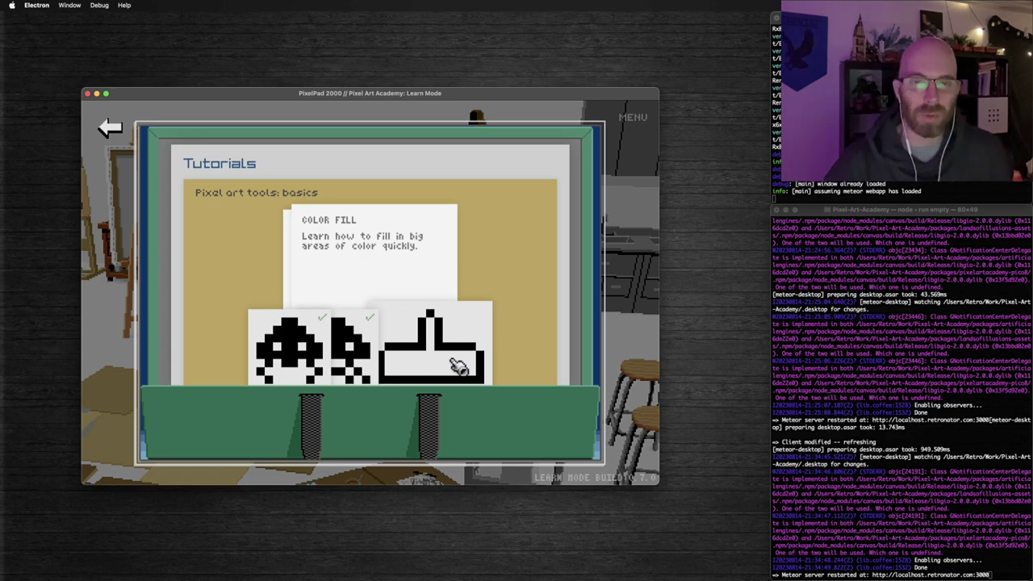
Complete the Color Fill lesson by filling the shape with black, then put the tutorial back.
{"action": "left_click", "coordinate": [458, 366]}
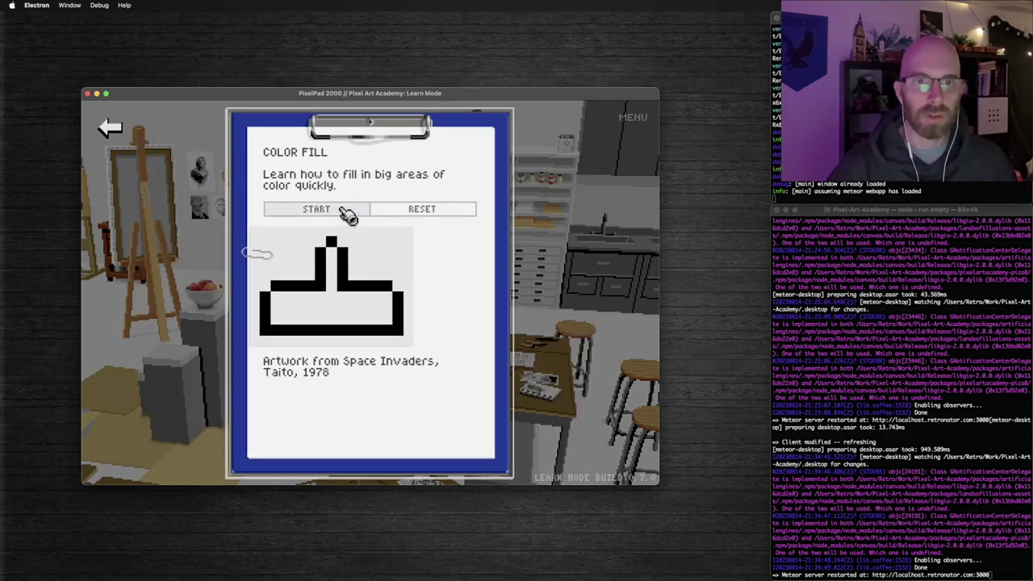
{"action": "left_click", "coordinate": [347, 214]}
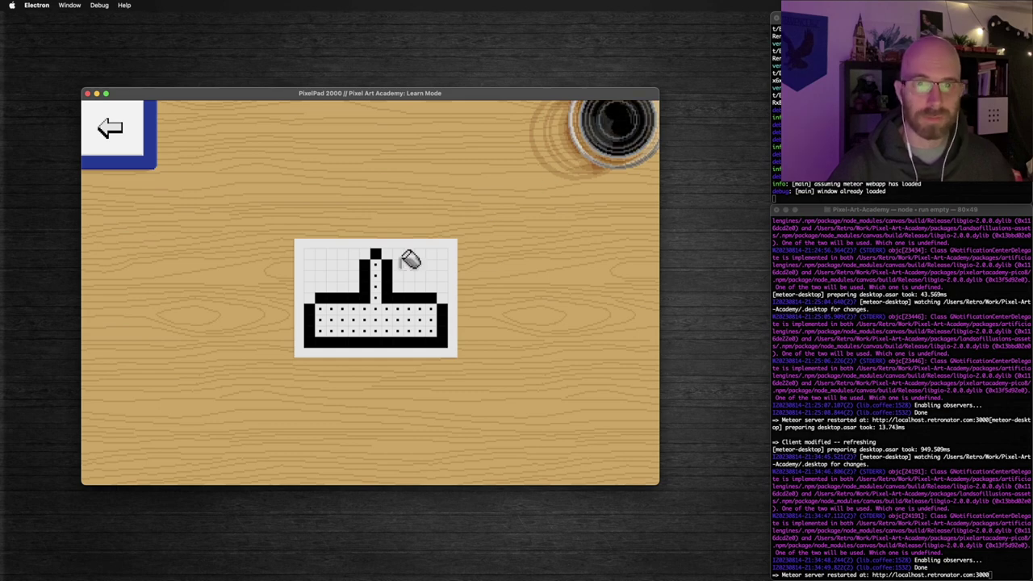
{"action": "left_click", "coordinate": [376, 300]}
{"action": "left_click", "coordinate": [113, 131]}
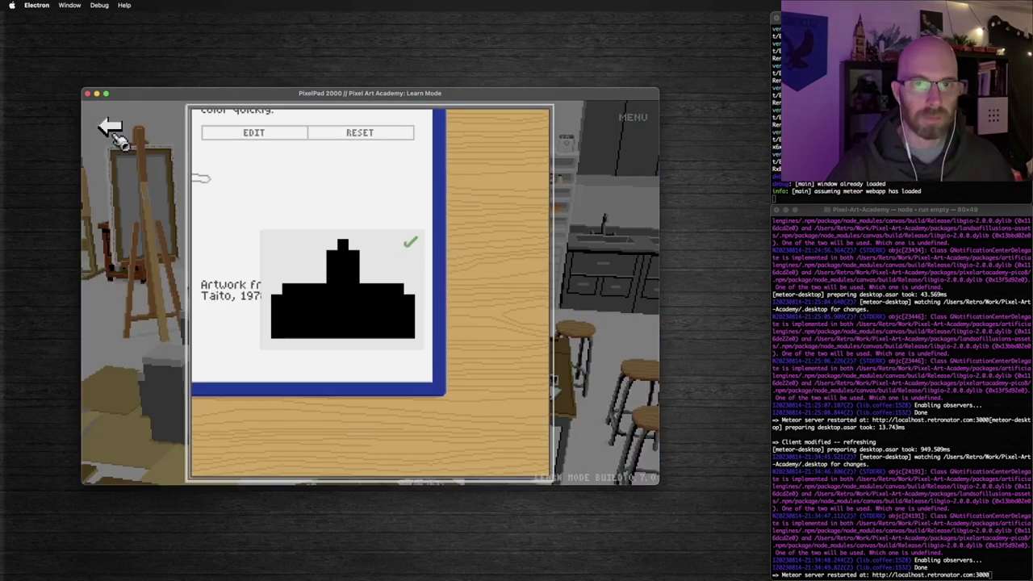
{"action": "left_click", "coordinate": [252, 249]}
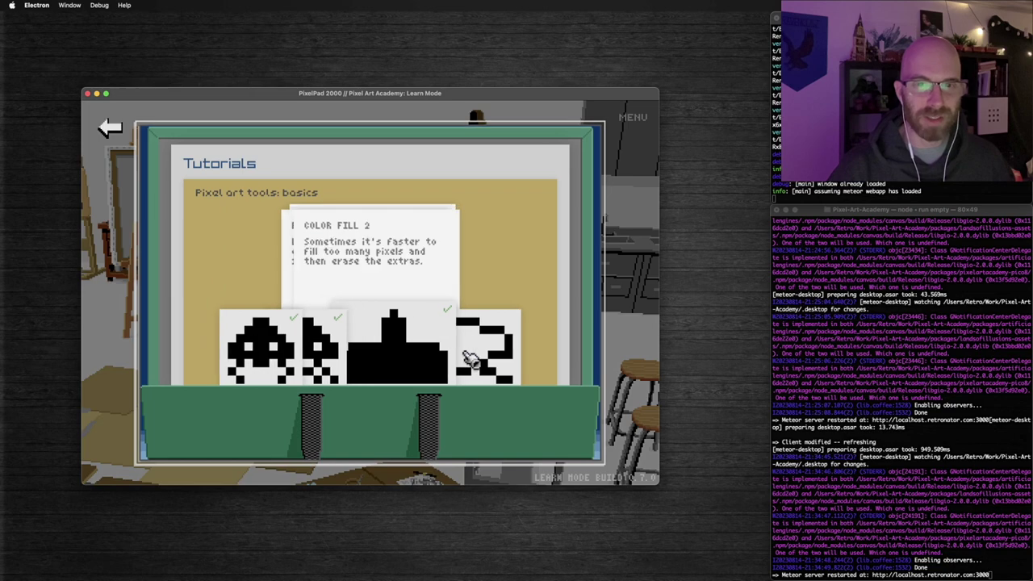
Start the Color Fill 2 lesson, exit it, and return the tutorial to the folder.
{"action": "left_click", "coordinate": [468, 348]}
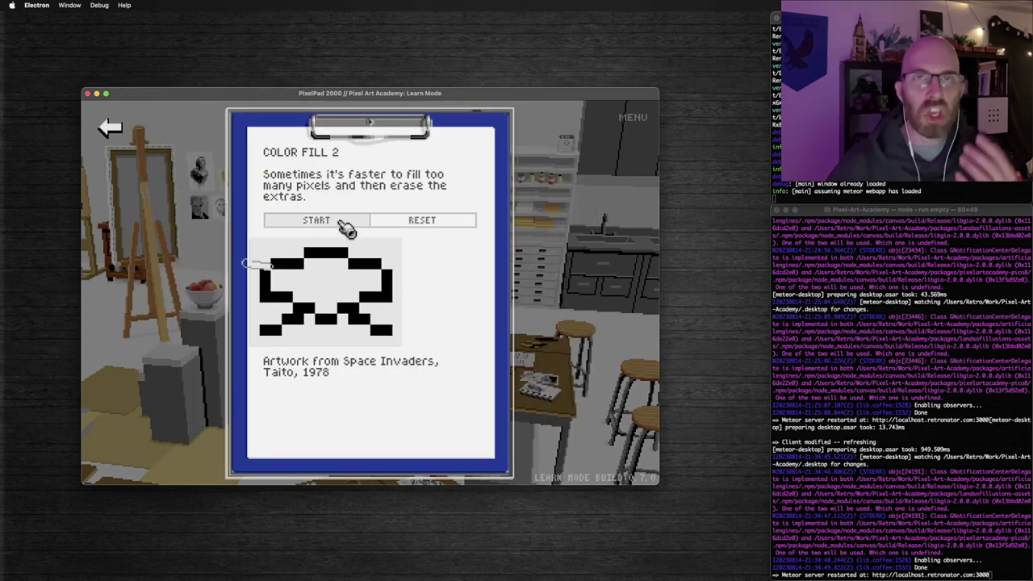
{"action": "left_click", "coordinate": [347, 221]}
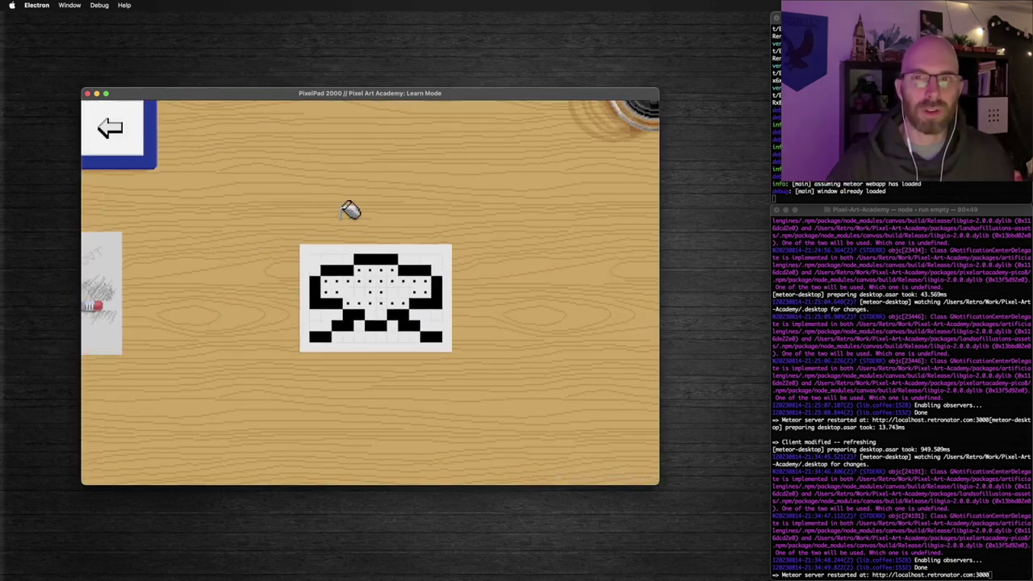
{"action": "left_click", "coordinate": [110, 128]}
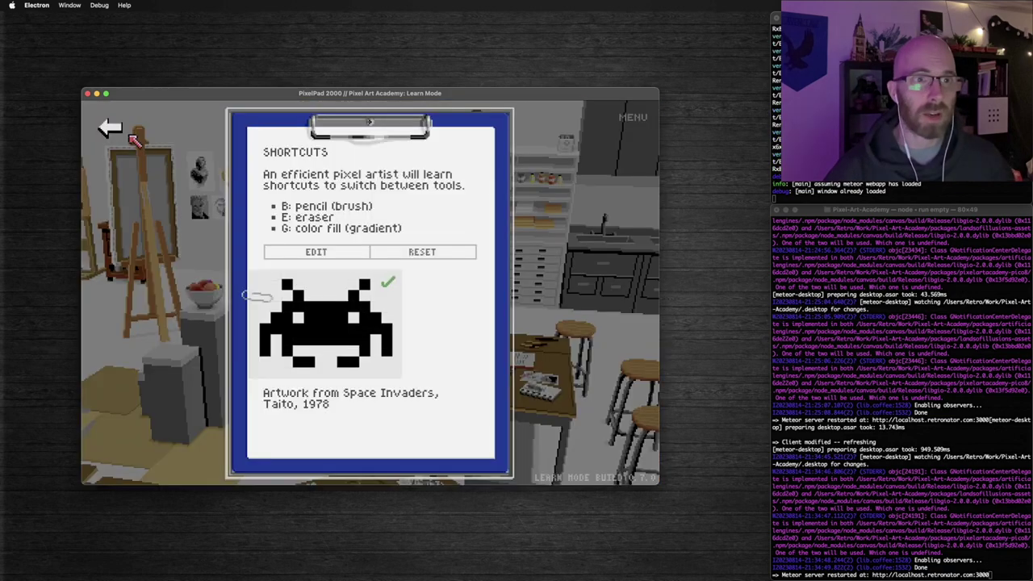
{"action": "left_click", "coordinate": [109, 129]}
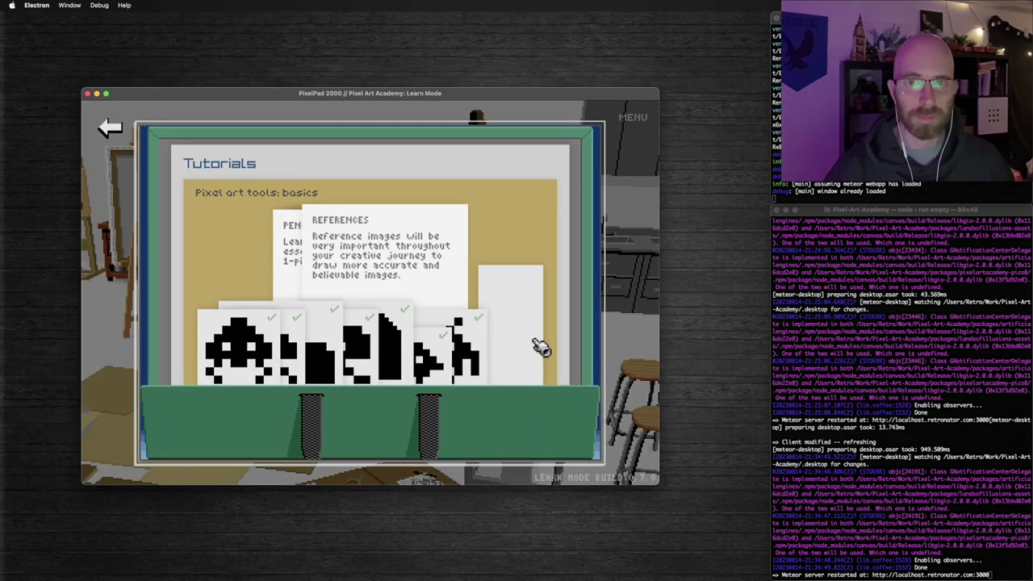
Start the References lesson, placing the brush reference image and brush sprite card on the desk.
{"action": "left_click", "coordinate": [538, 346]}
{"action": "left_click", "coordinate": [334, 233]}
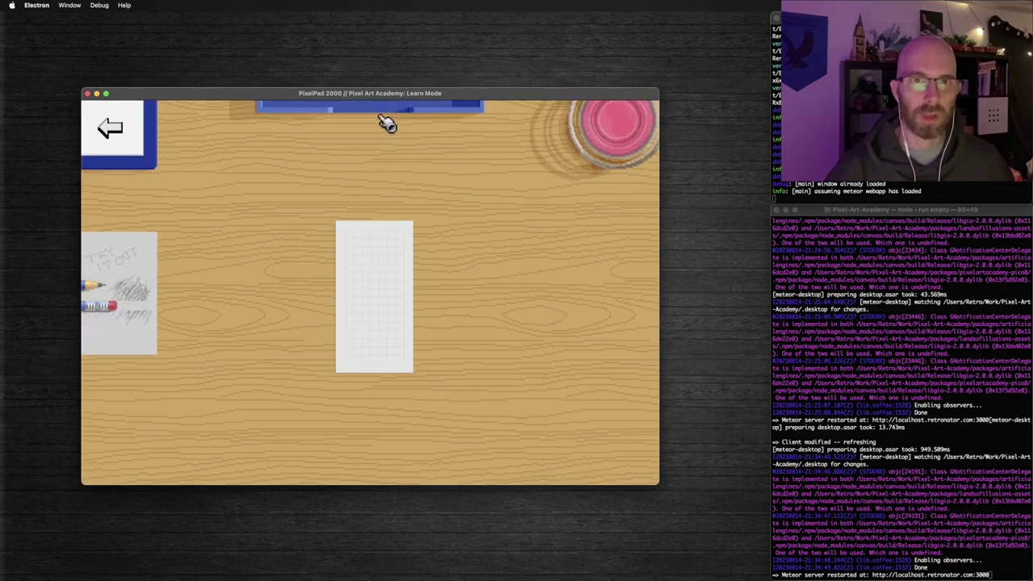
{"action": "left_click", "coordinate": [387, 116]}
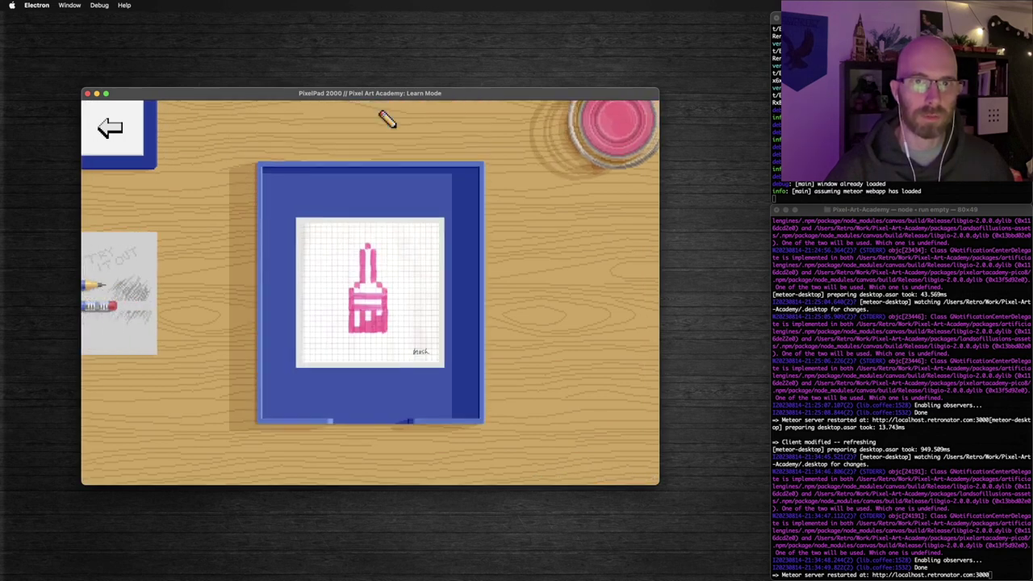
{"action": "mouse_move", "coordinate": [428, 282]}
{"action": "left_mouse_down"}
{"action": "mouse_move", "coordinate": [247, 326]}
{"action": "mouse_move", "coordinate": [345, 157]}
{"action": "mouse_move", "coordinate": [358, 270]}
{"action": "mouse_move", "coordinate": [369, 115]}
{"action": "left_mouse_up"}
{"action": "left_click", "coordinate": [369, 116]}
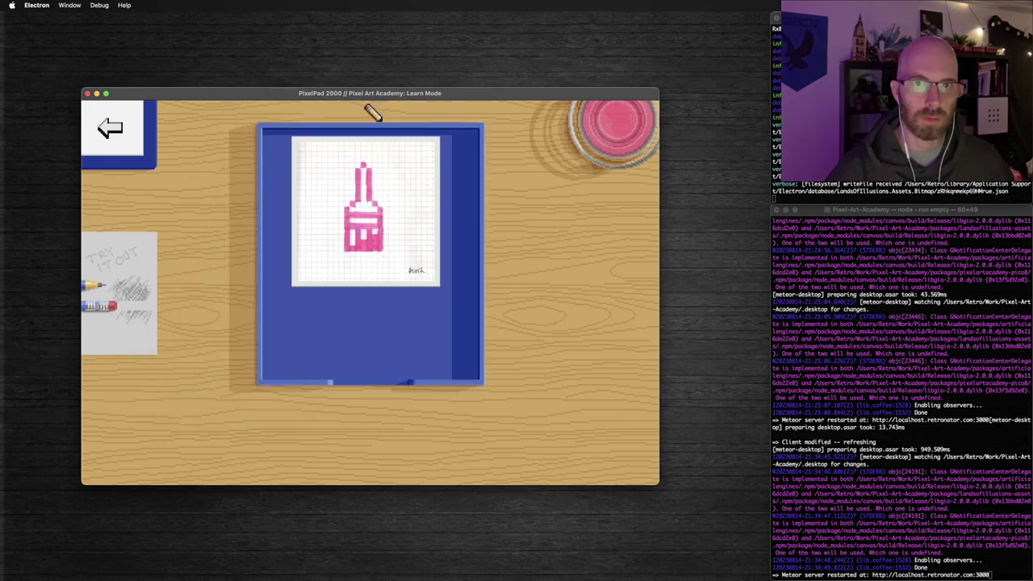
{"action": "mouse_move", "coordinate": [362, 284]}
{"action": "left_mouse_down"}
{"action": "mouse_move", "coordinate": [242, 307]}
{"action": "mouse_move", "coordinate": [255, 314]}
{"action": "left_mouse_up"}
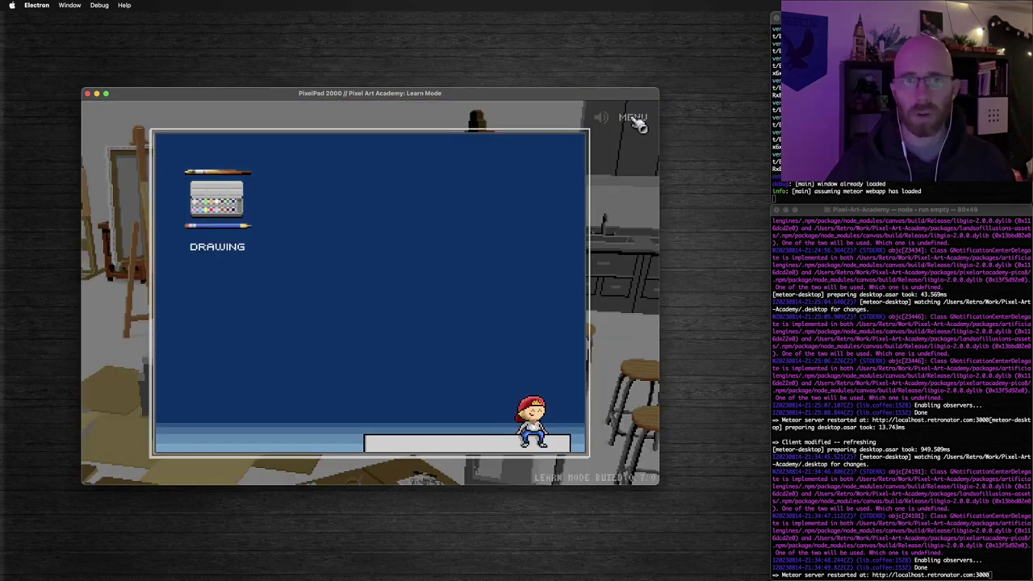
Quit to the title menu, load the first save game, and open the PICO-8 app.
{"action": "left_click", "coordinate": [635, 120]}
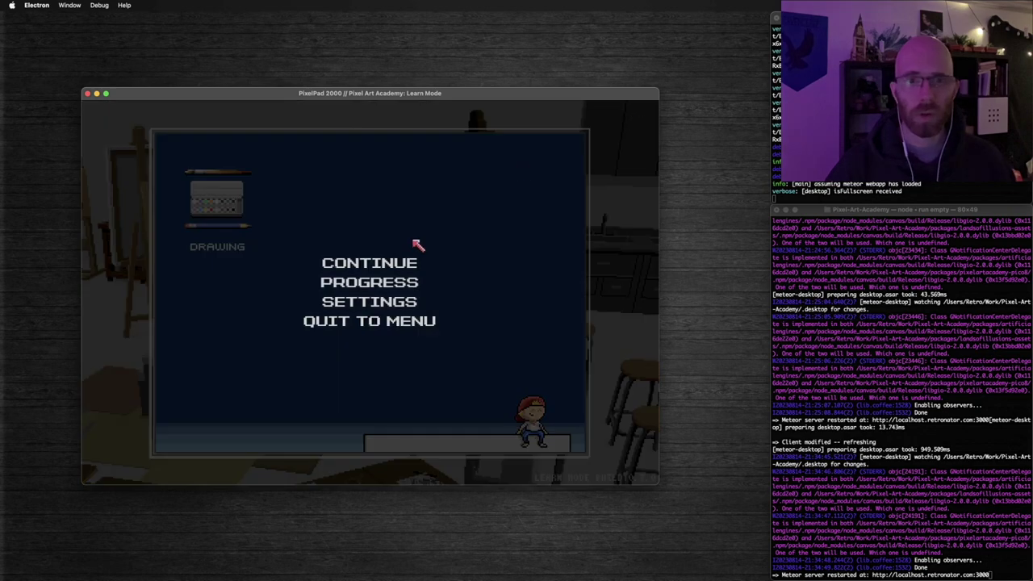
{"action": "left_click", "coordinate": [395, 328]}
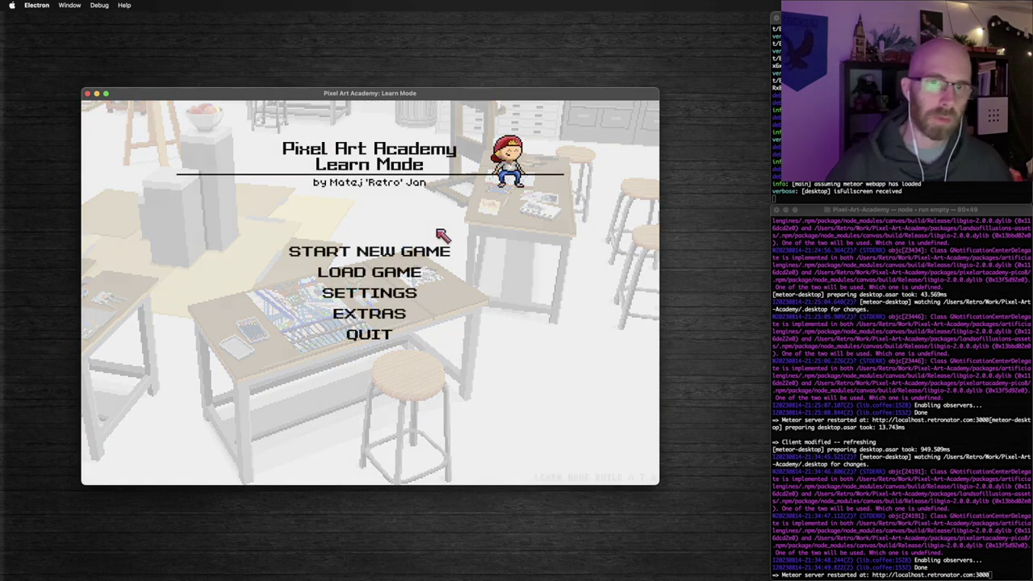
{"action": "left_click", "coordinate": [413, 273]}
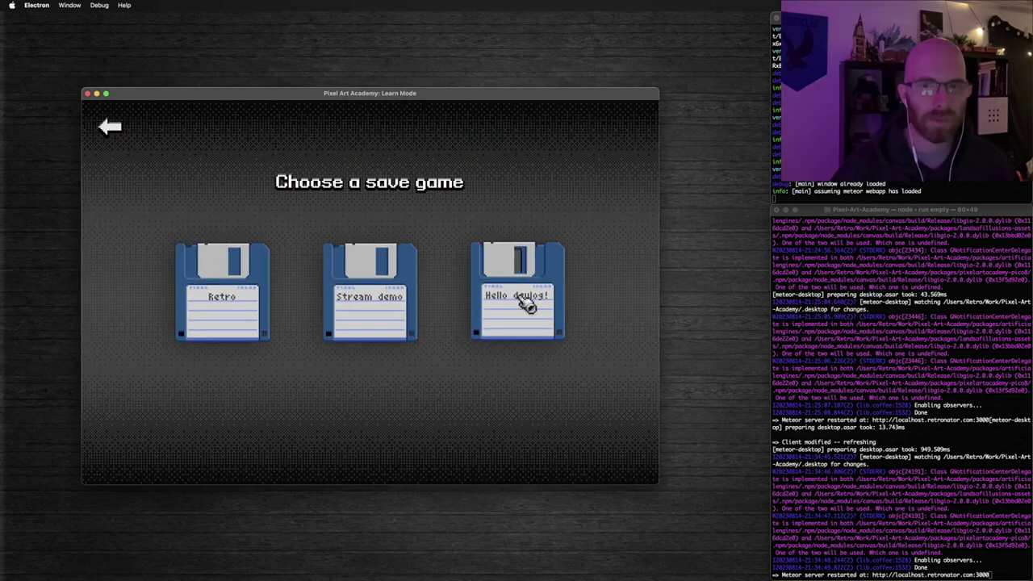
{"action": "left_click", "coordinate": [215, 321]}
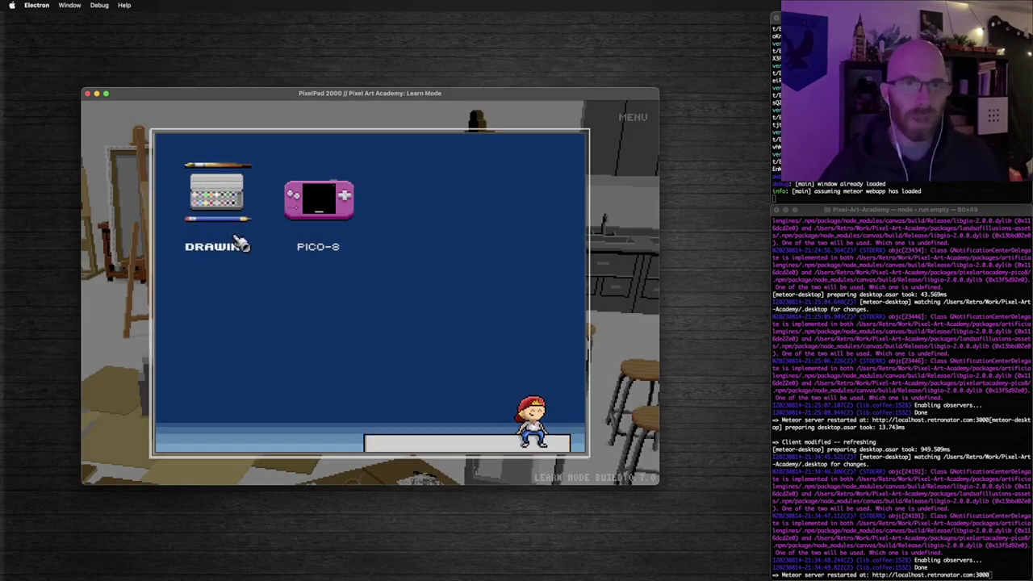
{"action": "left_click", "coordinate": [343, 206]}
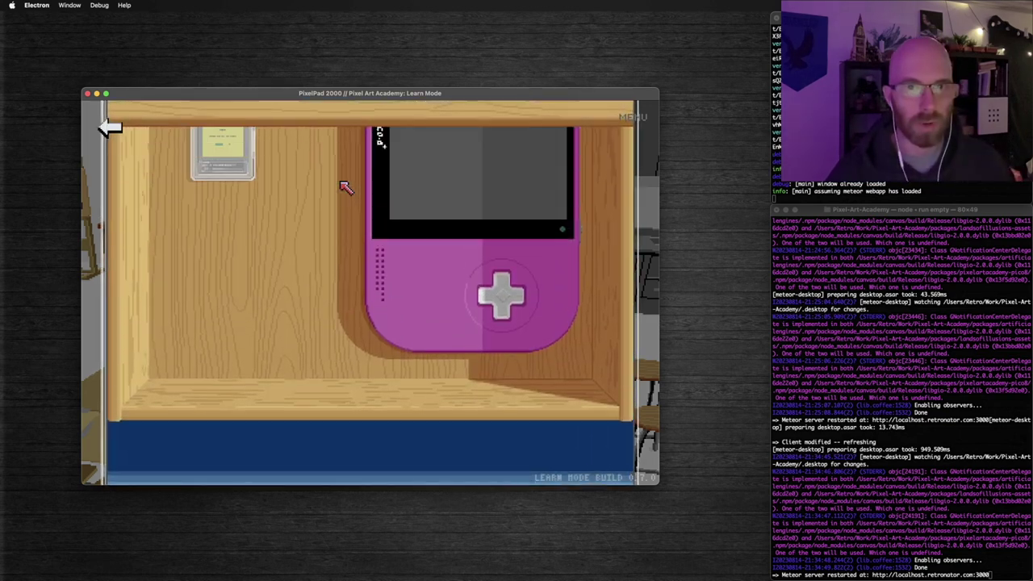
Check the Snake cartridge's details and insert it into the PICO-8 console.
{"action": "left_click", "coordinate": [221, 224]}
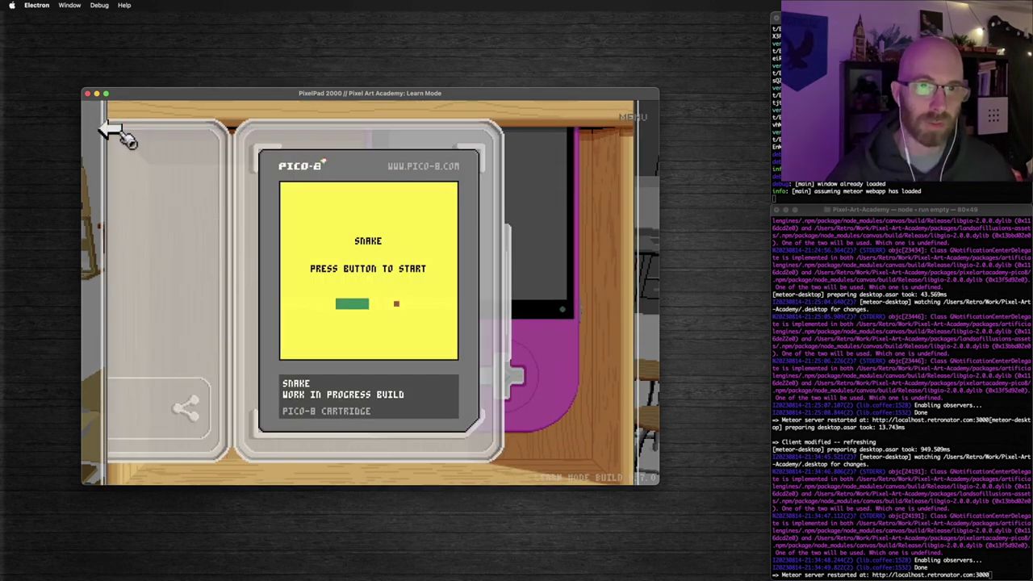
{"action": "left_click", "coordinate": [117, 135]}
{"action": "left_click", "coordinate": [125, 144]}
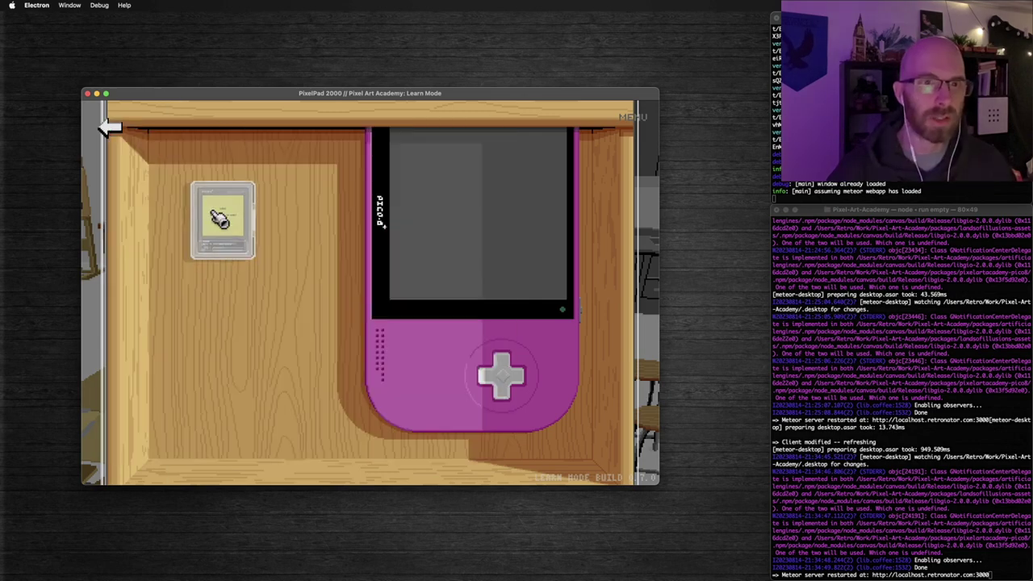
{"action": "left_click", "coordinate": [213, 198]}
{"action": "left_click_drag", "start_coordinate": [339, 230], "coordinate": [341, 247]}
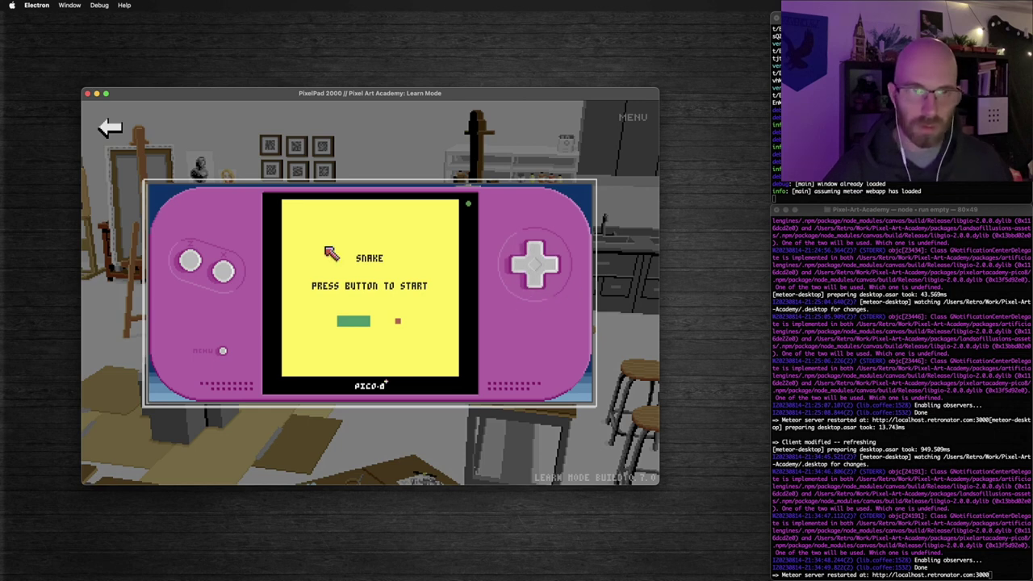
Start Snake and steer the snake down, left, up and right with the on-screen D-pad.
{"action": "left_click", "coordinate": [224, 272]}
{"action": "left_click", "coordinate": [552, 280]}
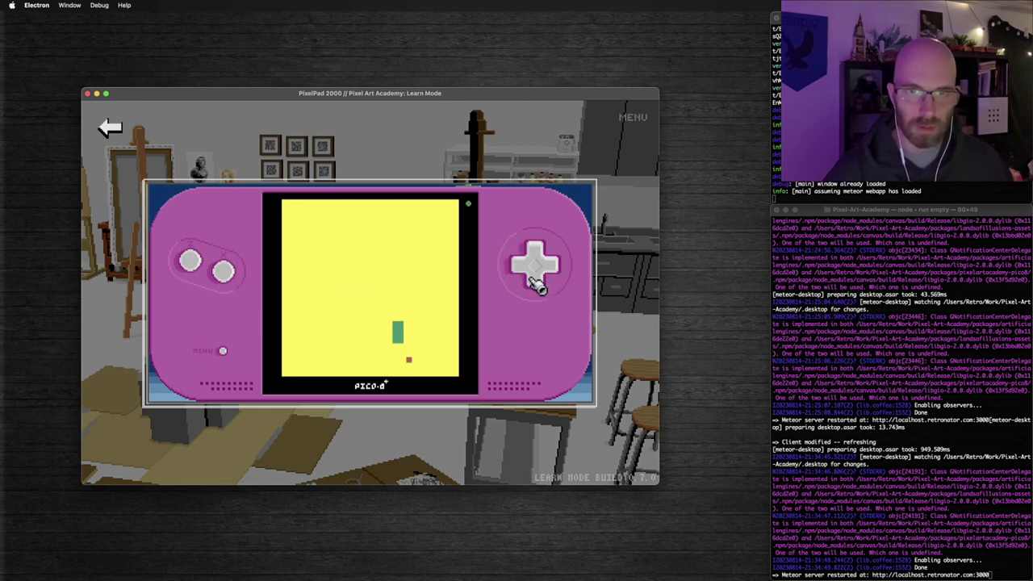
{"action": "left_click", "coordinate": [521, 266]}
{"action": "left_click", "coordinate": [536, 248]}
{"action": "left_click", "coordinate": [560, 270]}
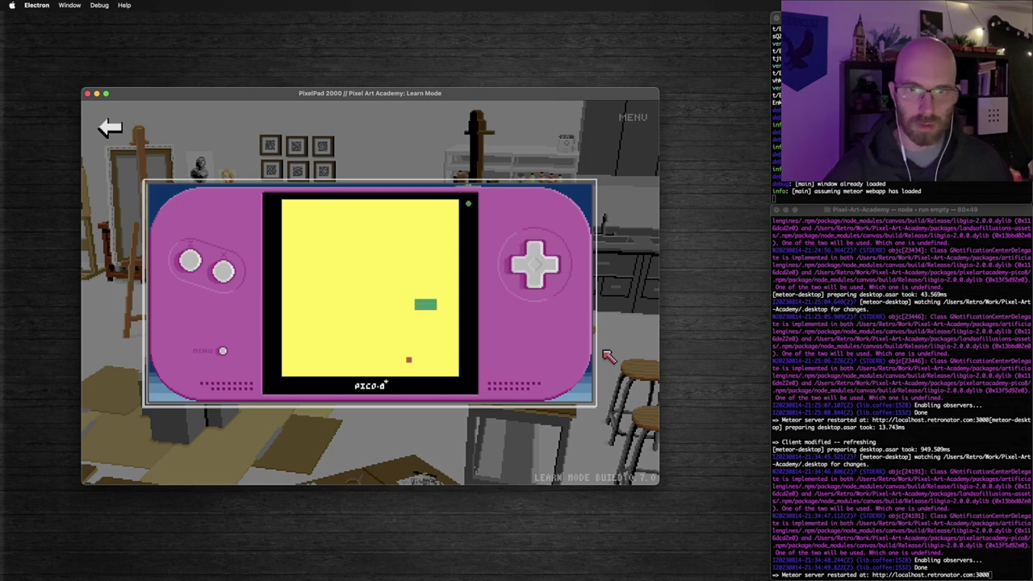
Keep steering the snake around the screen with the arrow keys.
{"action": "key", "text": "Up"}
{"action": "key", "text": "Left"}
{"action": "key", "text": "Down"}
{"action": "key", "text": "Left"}
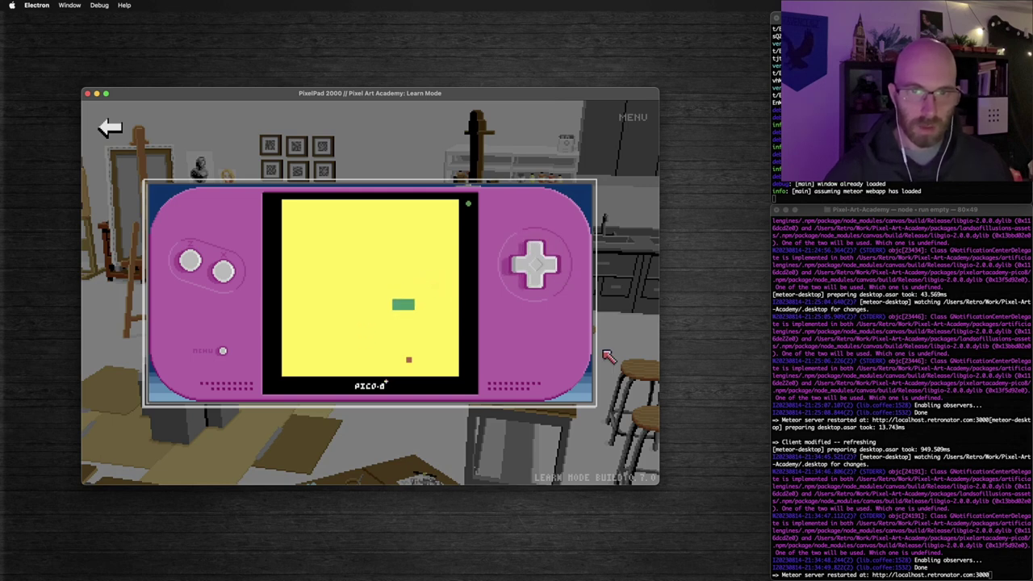
{"action": "key", "text": "Up"}
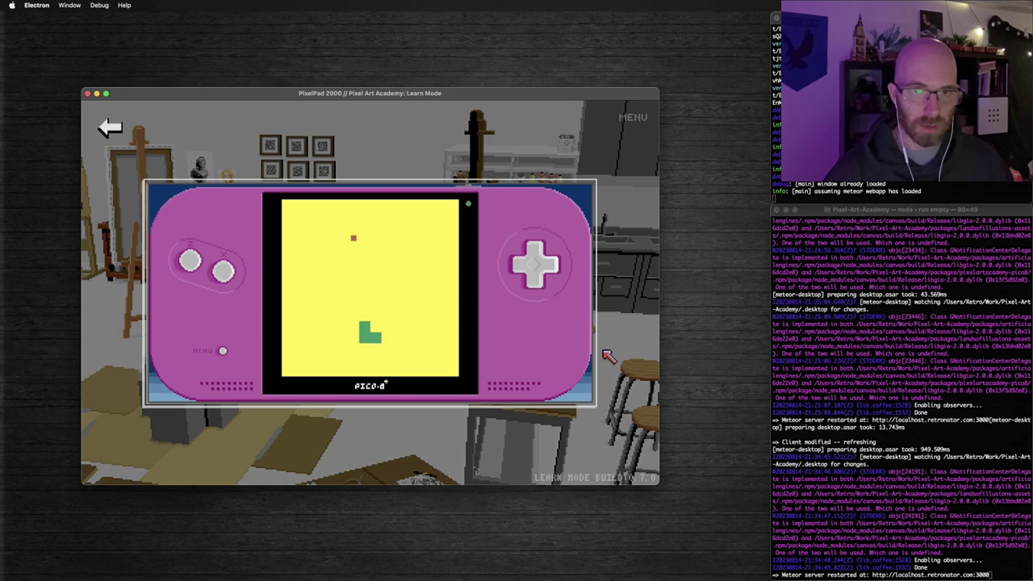
{"action": "key", "text": "Left"}
{"action": "key", "text": "Up"}
{"action": "key", "text": "Right"}
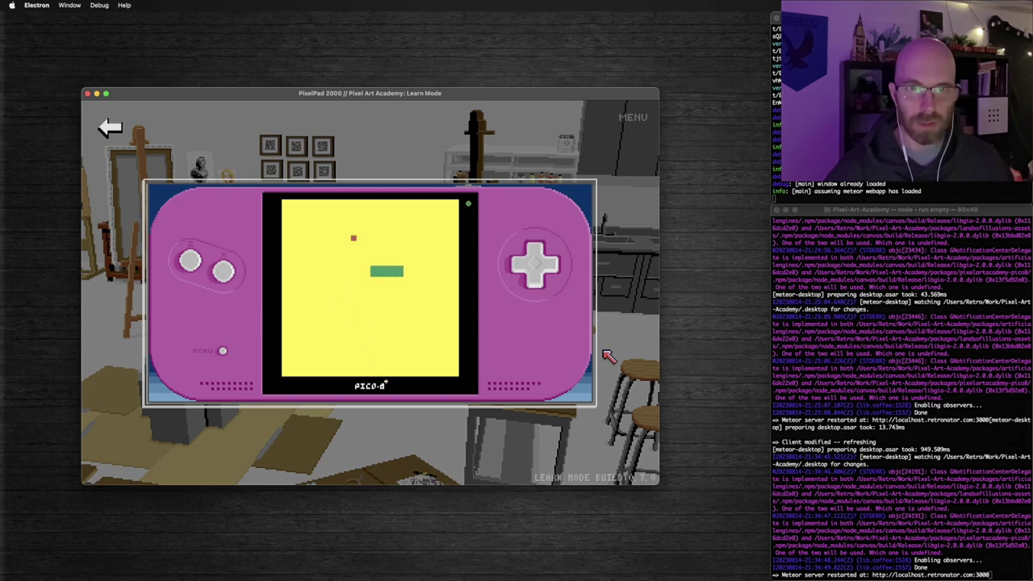
{"action": "key", "text": "Up"}
{"action": "key", "text": "Left"}
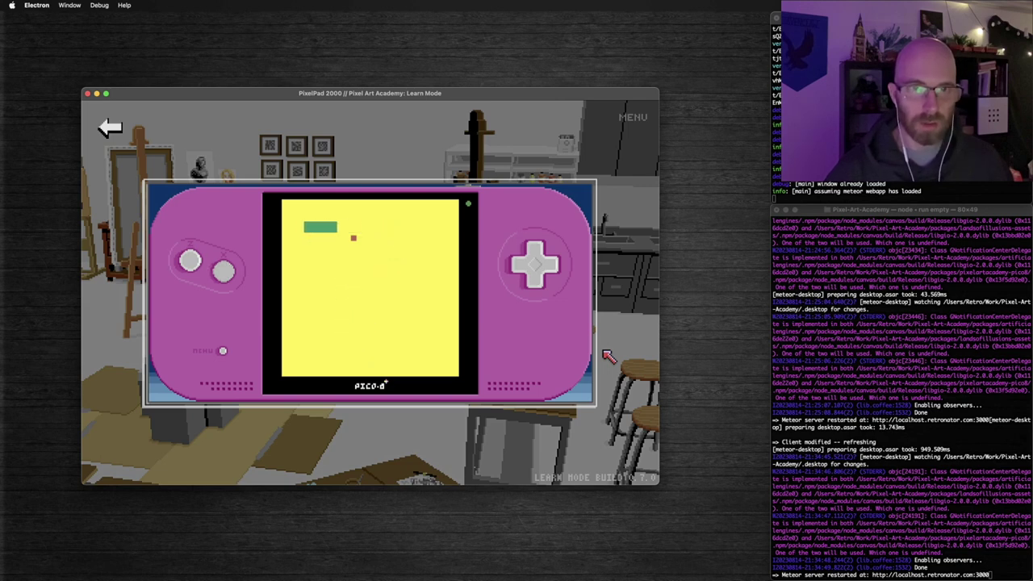
{"action": "key", "text": "x"}
{"action": "key", "text": "Down"}
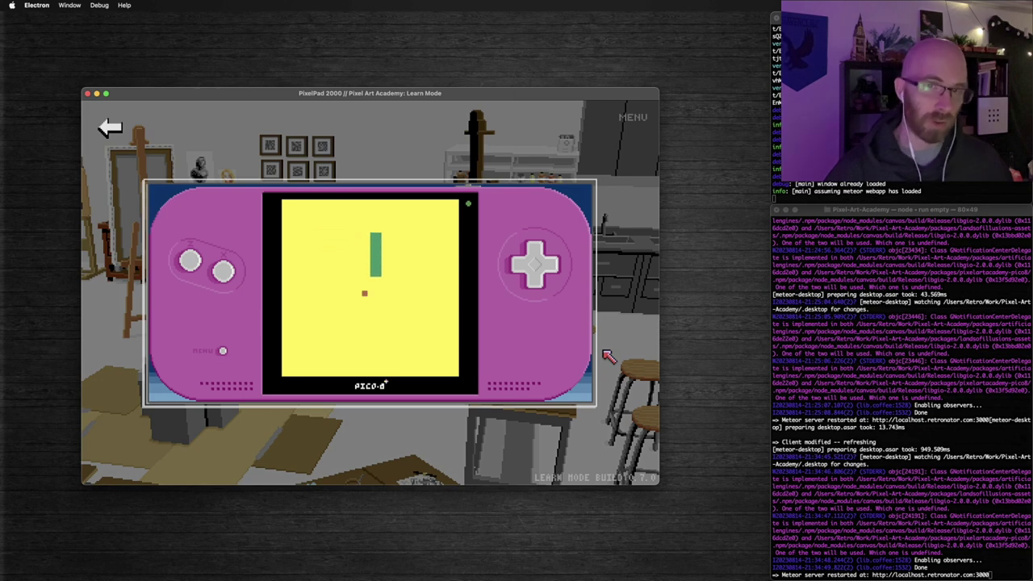
{"action": "key", "text": "Left"}
{"action": "key", "text": "Down"}
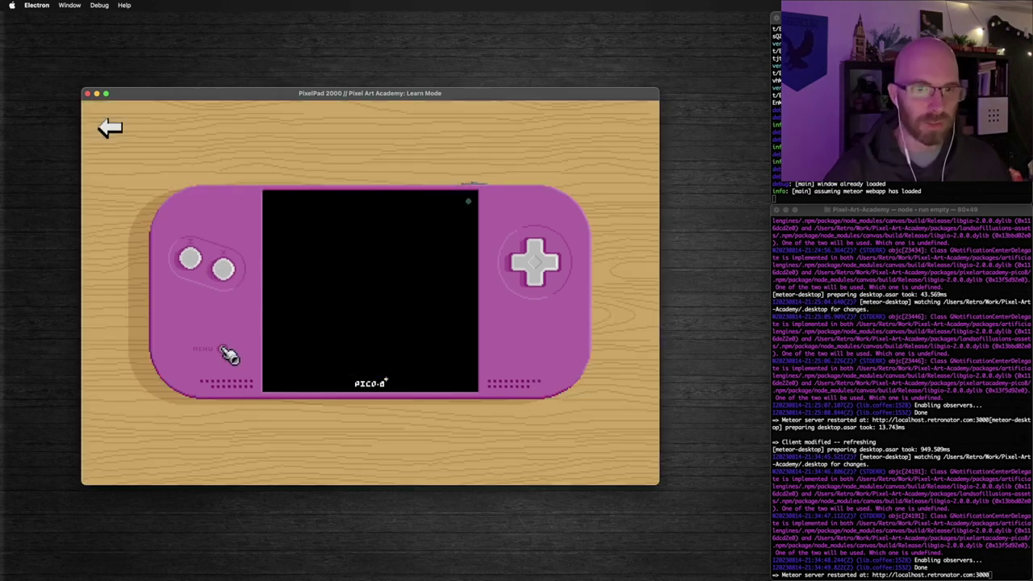
Back at the desk, zoom the green sprite to 1200% and pick a palette colour.
{"action": "left_click", "coordinate": [117, 134]}
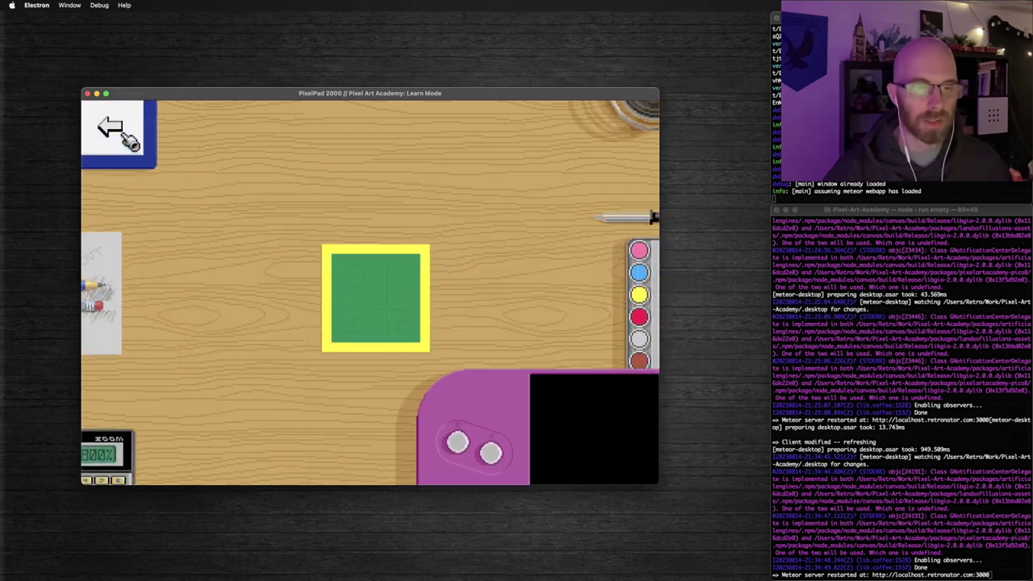
{"action": "left_click", "coordinate": [113, 466]}
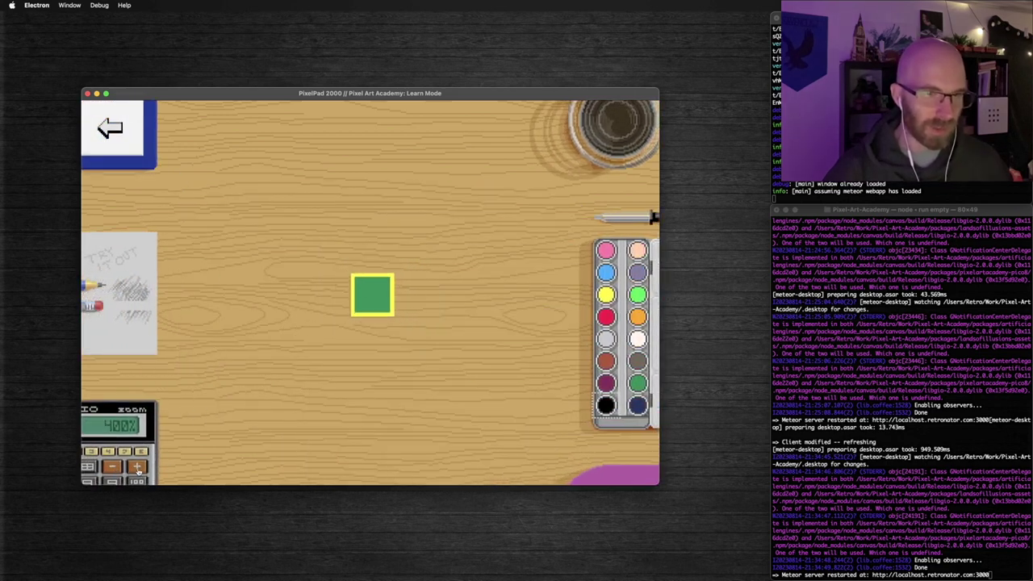
{"action": "left_click", "coordinate": [138, 468]}
{"action": "left_click", "coordinate": [137, 468]}
{"action": "left_click", "coordinate": [138, 468]}
{"action": "left_click", "coordinate": [113, 467]}
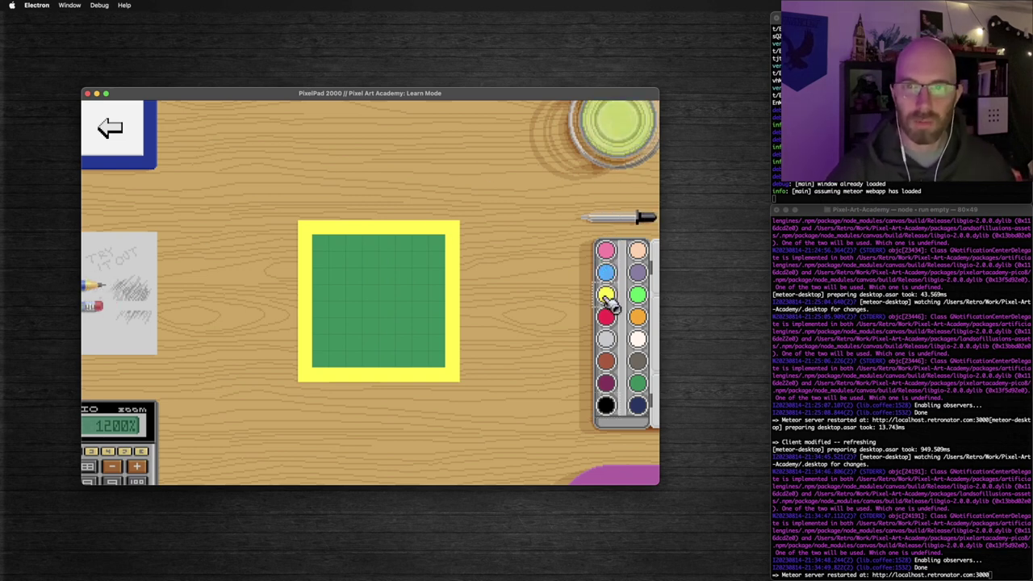
{"action": "left_click", "coordinate": [606, 252]}
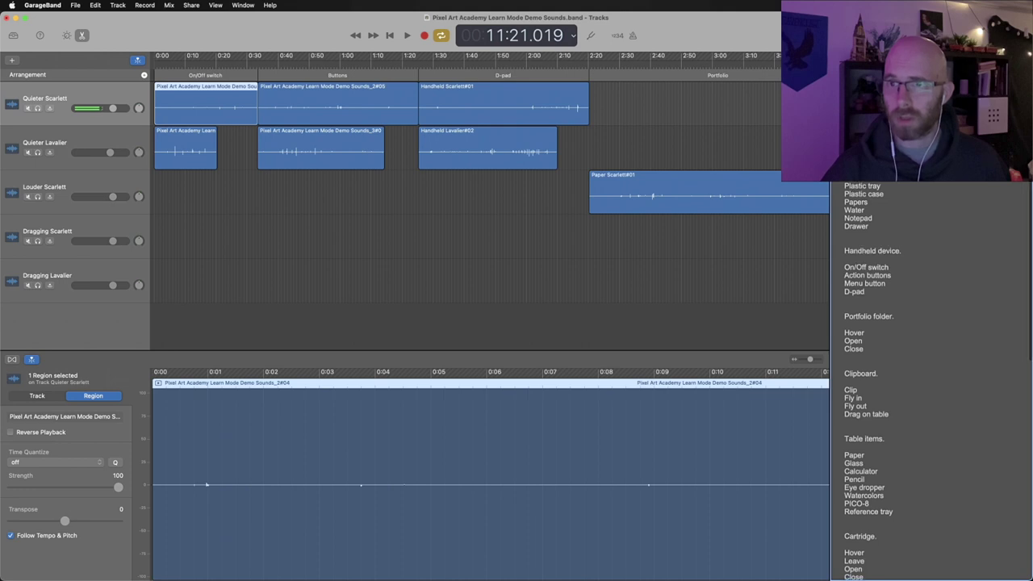
Solo the Quieter Scarlett track.
{"action": "scroll", "coordinate": [892, 194], "scroll_direction": "down", "scroll_amount": 10}
{"action": "scroll", "coordinate": [892, 195], "scroll_direction": "up", "scroll_amount": 10}
{"action": "scroll", "coordinate": [891, 195], "scroll_direction": "down", "scroll_amount": 5}
{"action": "scroll", "coordinate": [892, 323], "scroll_direction": "up", "scroll_amount": 10}
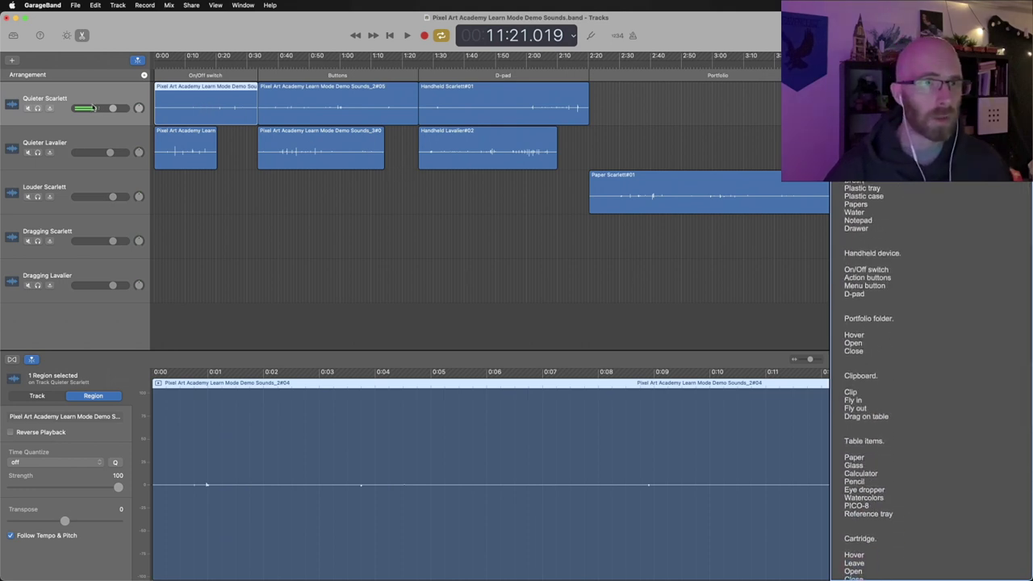
{"action": "left_click", "coordinate": [37, 108]}
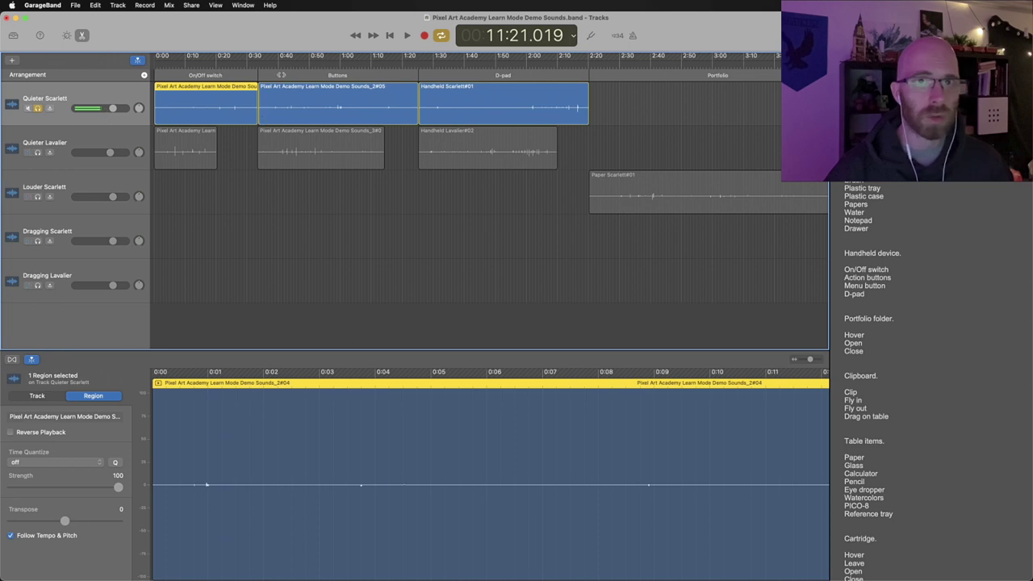
Play the Buttons section recording from its marker, then stop playback.
{"action": "left_click", "coordinate": [329, 76]}
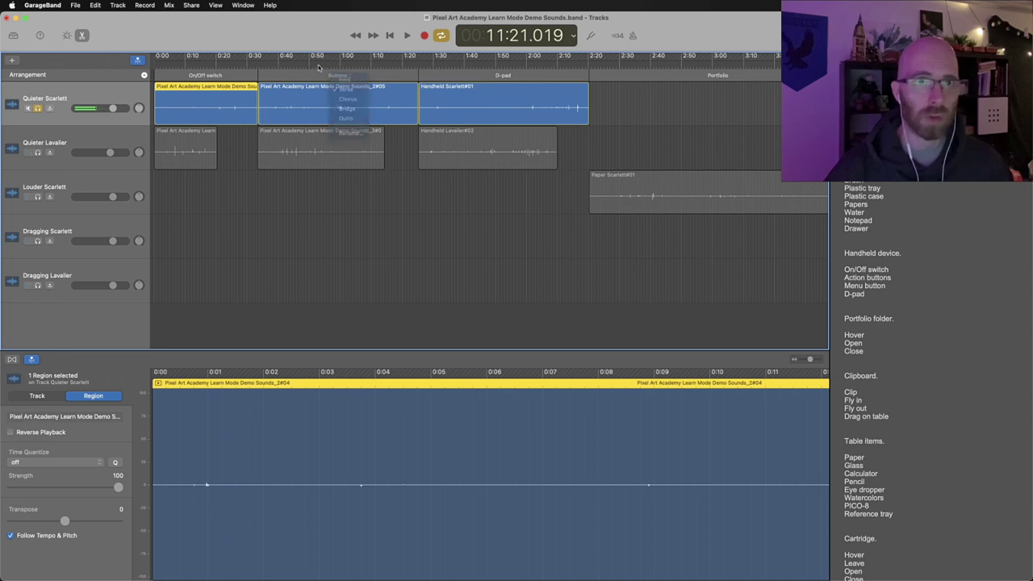
{"action": "left_click", "coordinate": [338, 67]}
{"action": "key", "text": "space"}
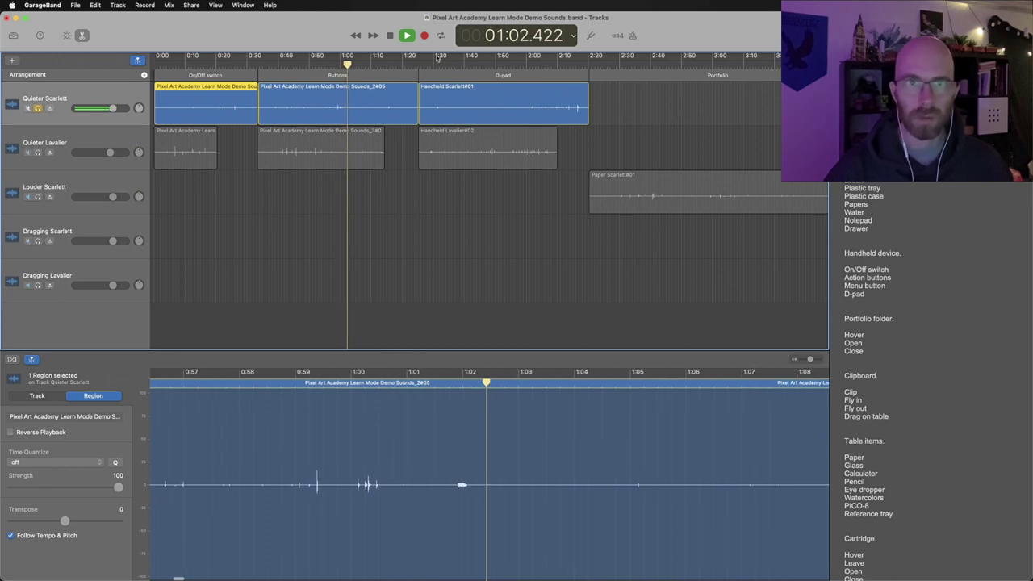
{"action": "left_click", "coordinate": [367, 74]}
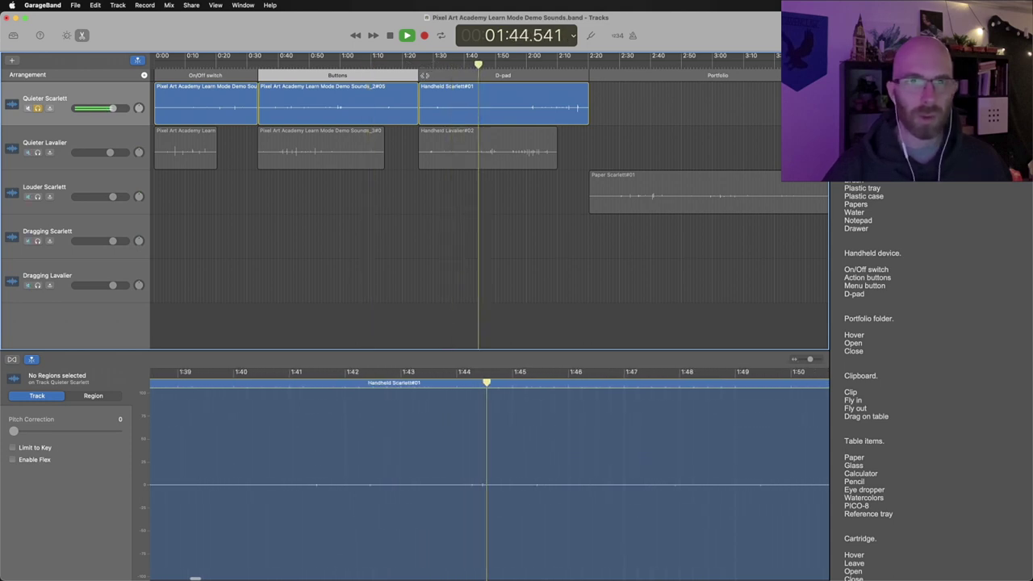
{"action": "key", "text": "space"}
Scroll the arrangement right toward the Clipboard, Cartridge and Tools sections.
{"action": "scroll", "coordinate": [662, 150], "scroll_direction": "right", "scroll_amount": 5}
{"action": "scroll", "coordinate": [662, 150], "scroll_direction": "right", "scroll_amount": 10}
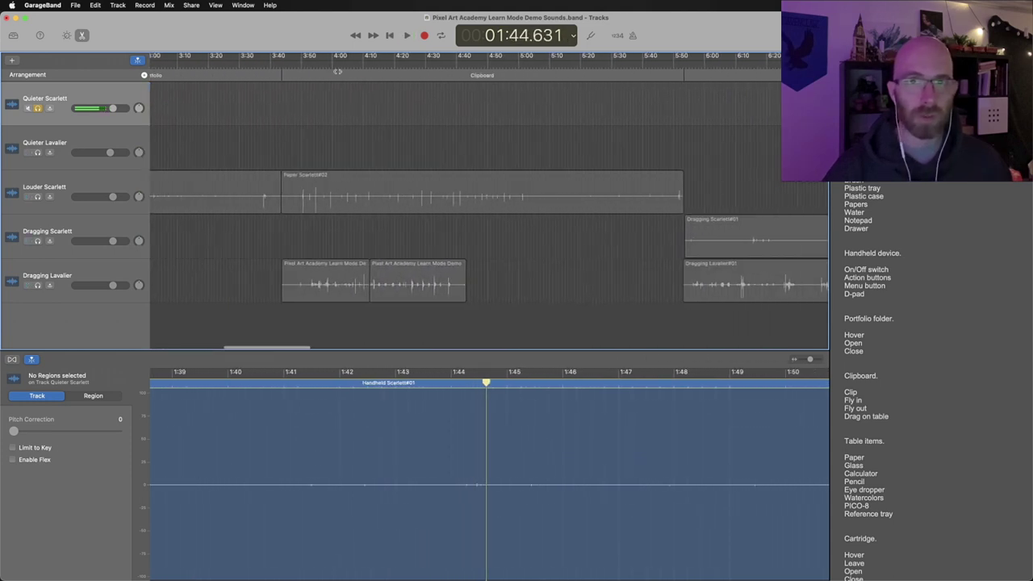
{"action": "scroll", "coordinate": [571, 77], "scroll_direction": "right", "scroll_amount": 20}
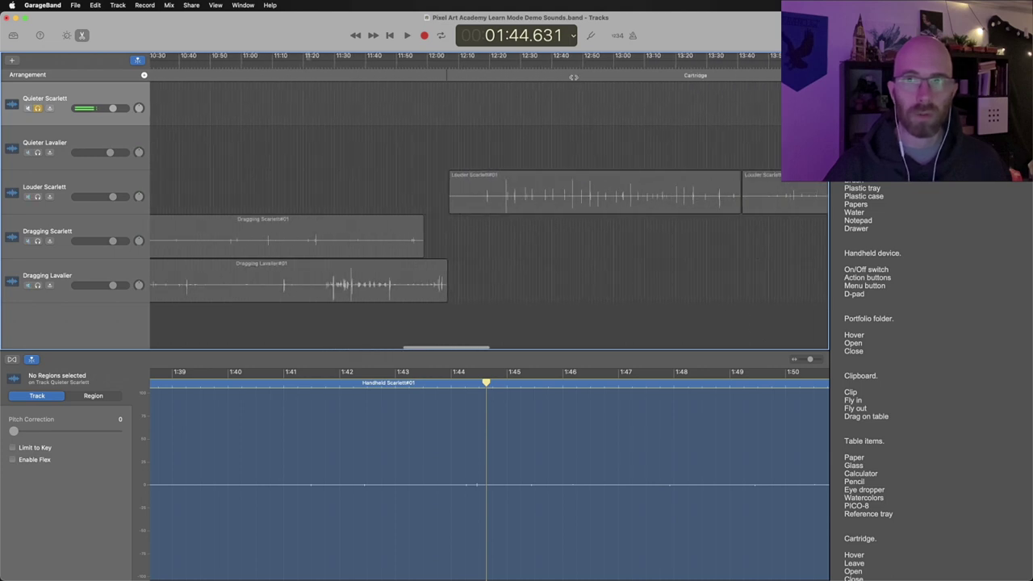
{"action": "scroll", "coordinate": [563, 76], "scroll_direction": "right", "scroll_amount": 15}
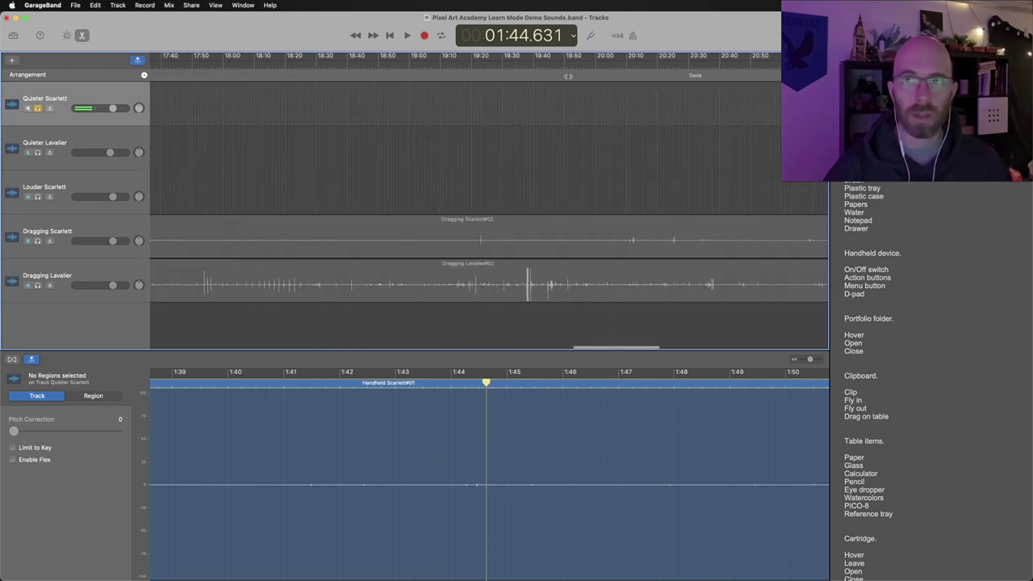
{"action": "scroll", "coordinate": [665, 116], "scroll_direction": "right", "scroll_amount": 5}
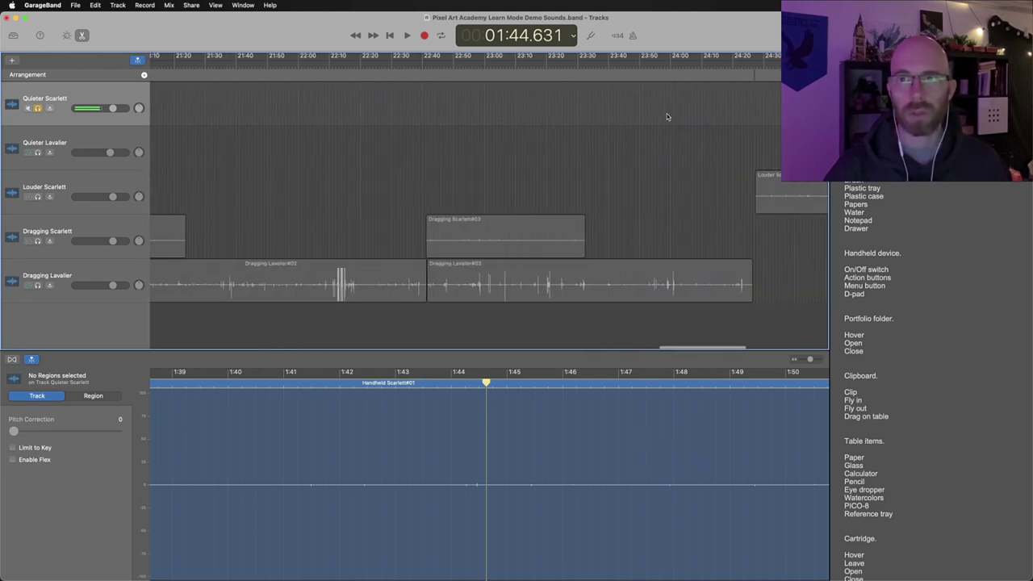